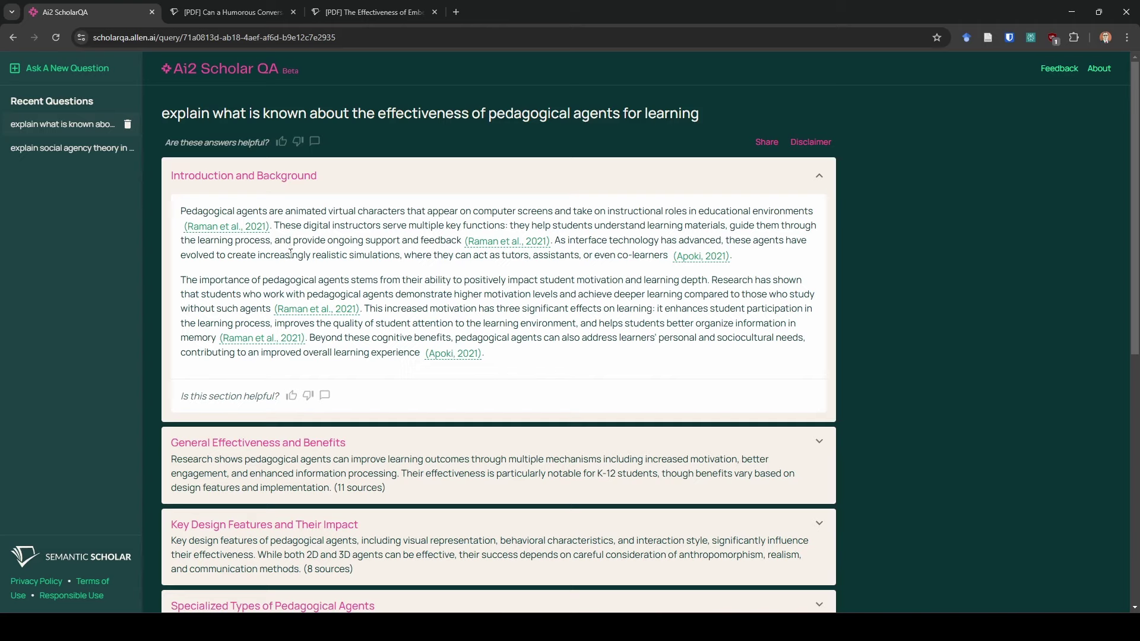
# - Read the Introduction and Background section, highlighting the passages on agent roles, student motivation and deeper learning
pyautogui.moveTo(523, 256); pyautogui.dragTo(625, 258)
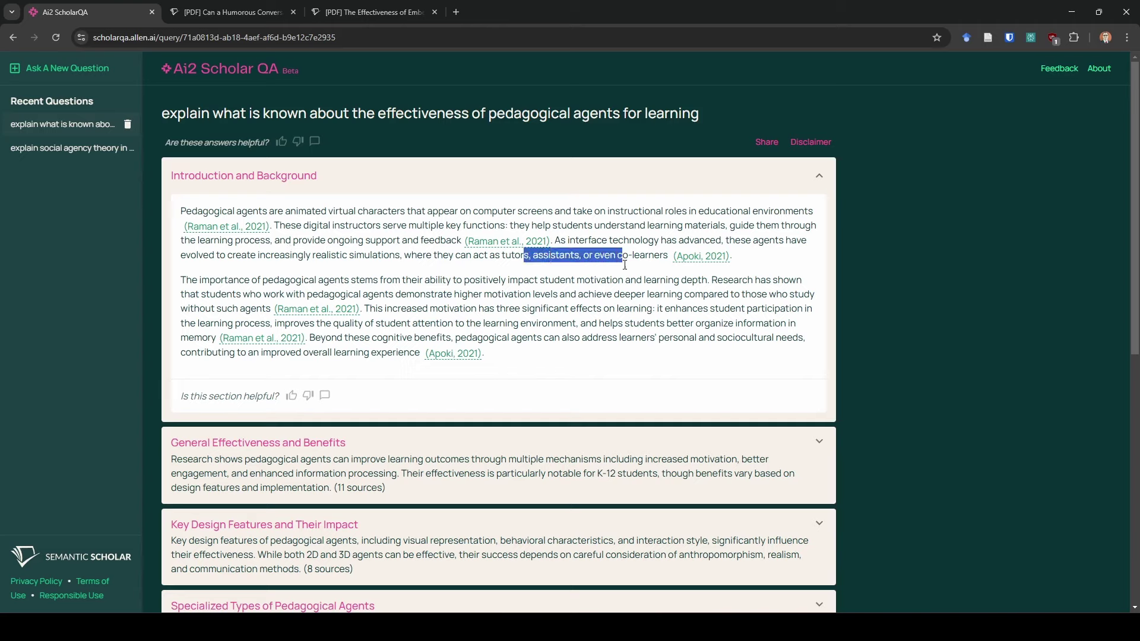
pyautogui.click(616, 290)
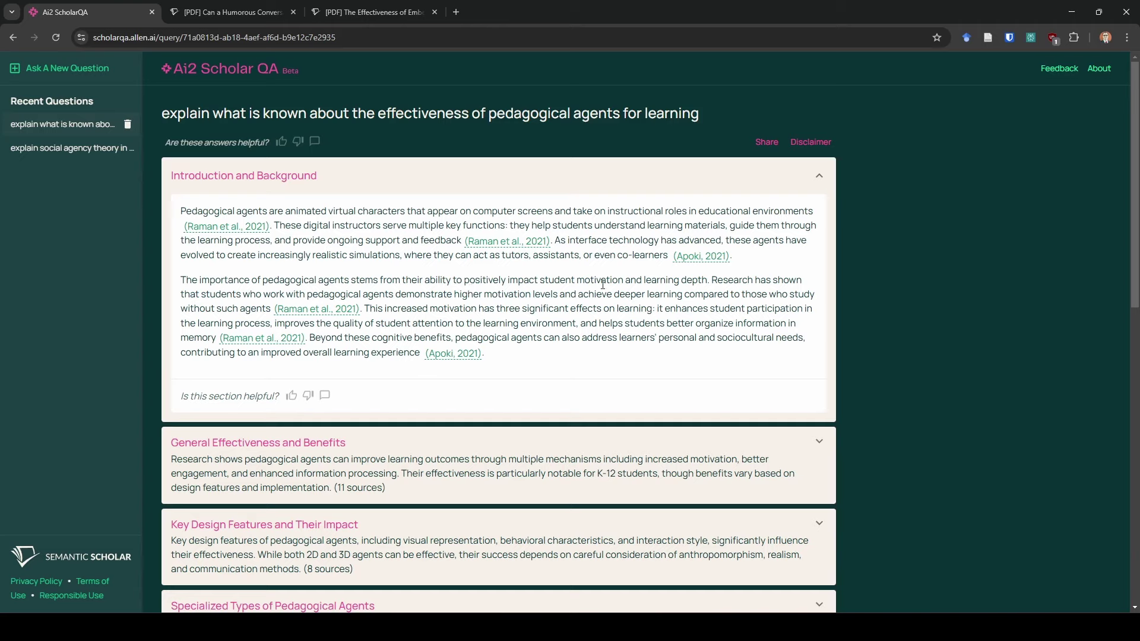
pyautogui.moveTo(706, 280); pyautogui.dragTo(506, 281)
pyautogui.click(651, 304)
pyautogui.moveTo(455, 293); pyautogui.dragTo(252, 308)
# - Preview the source cited for the higher-motivation claim and read through its supporting quotes
pyautogui.moveTo(316, 304)
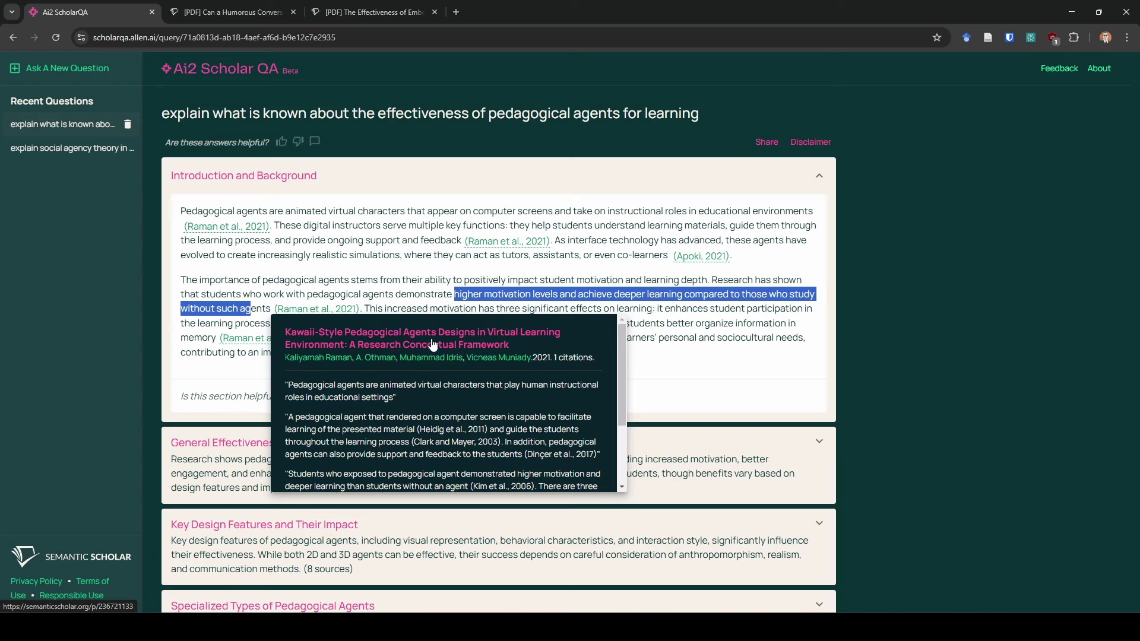
pyautogui.scroll(-1, 408, 419)
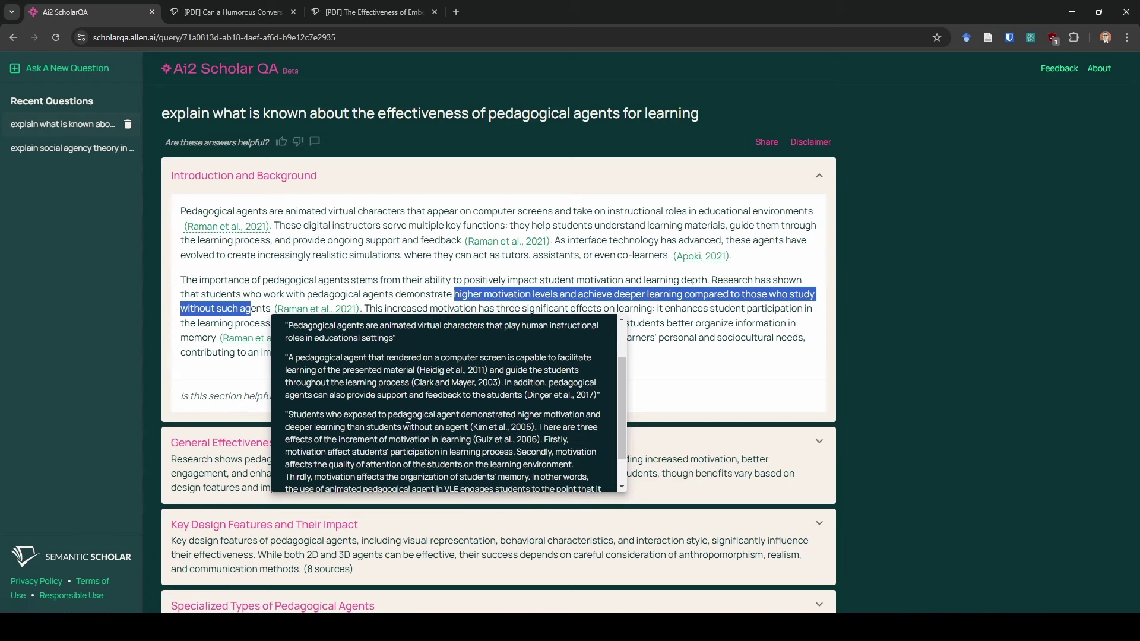
pyautogui.scroll(-1, 428, 423)
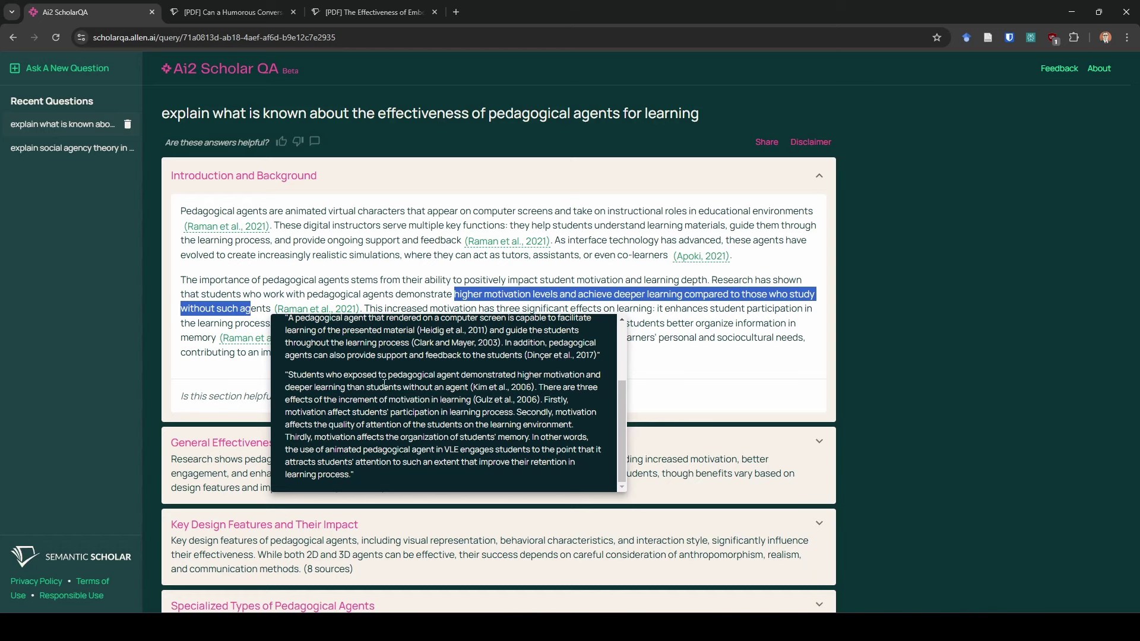
pyautogui.scroll(2, 385, 418)
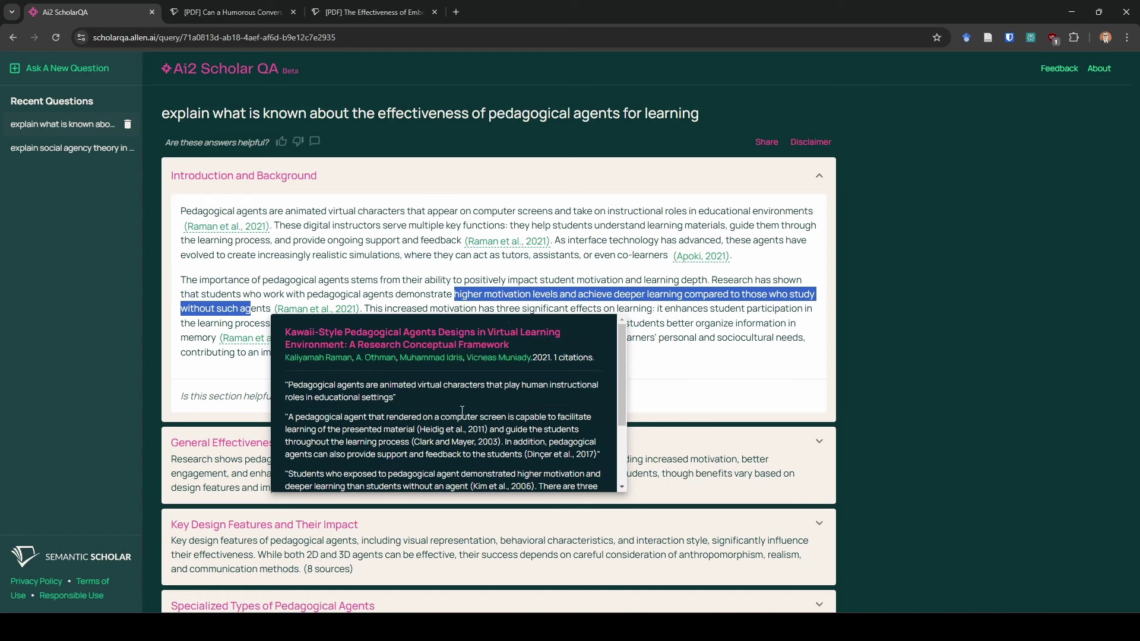
pyautogui.click(367, 309)
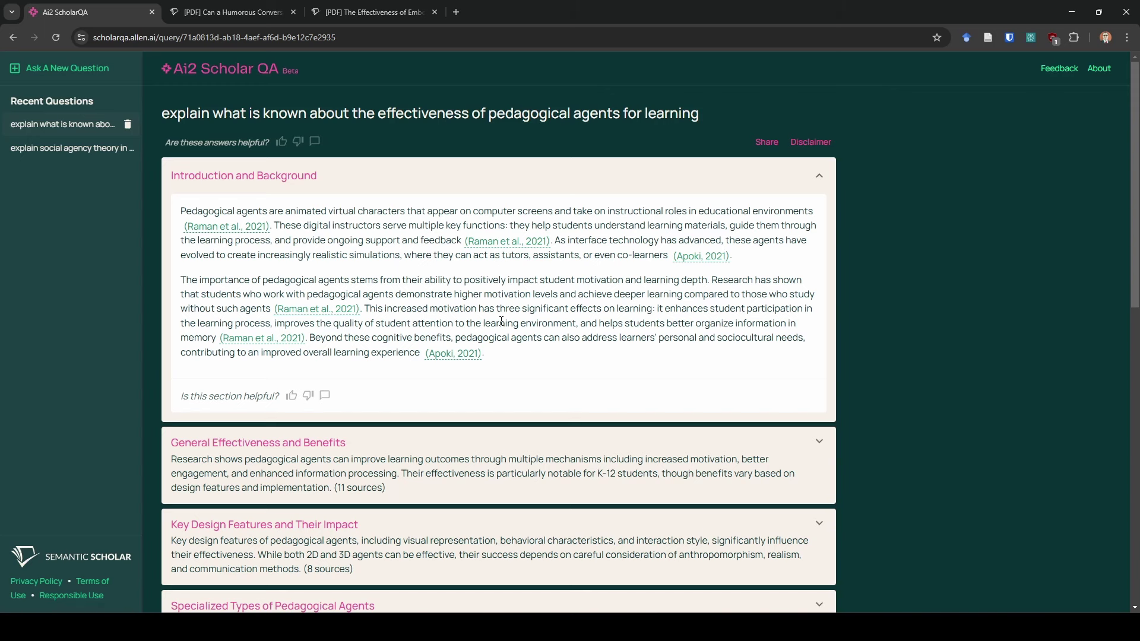
# - Collapse Introduction and Background, expand General Effectiveness and Benefits, and highlight the persona effect explanation in its first paragraph
pyautogui.scroll(-1, 499, 319)
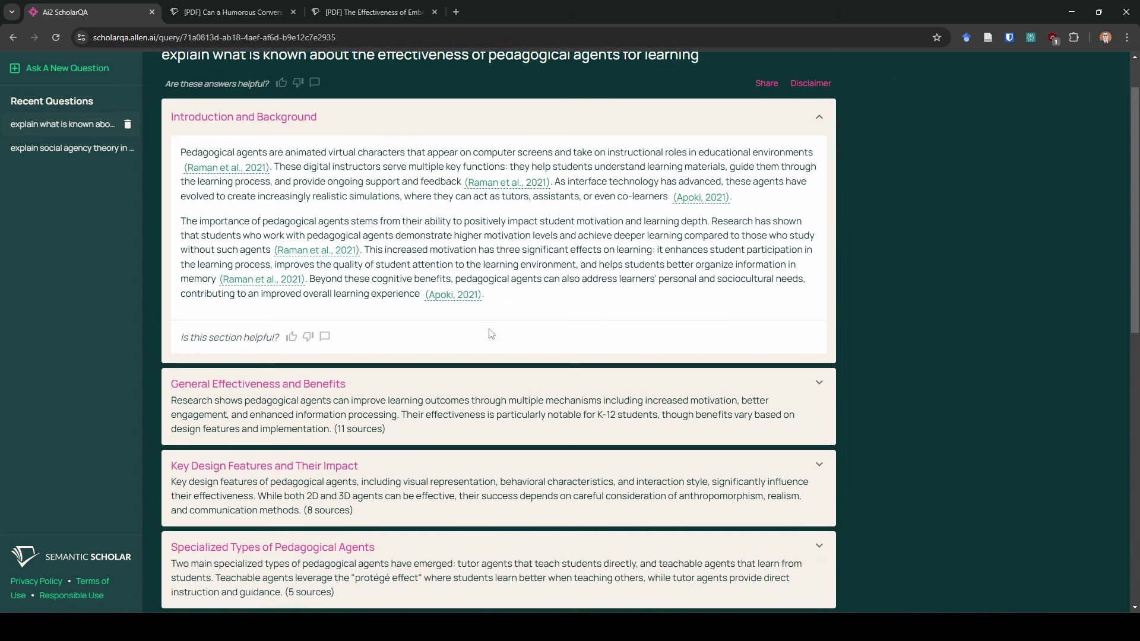
pyautogui.click(519, 122)
pyautogui.click(346, 193)
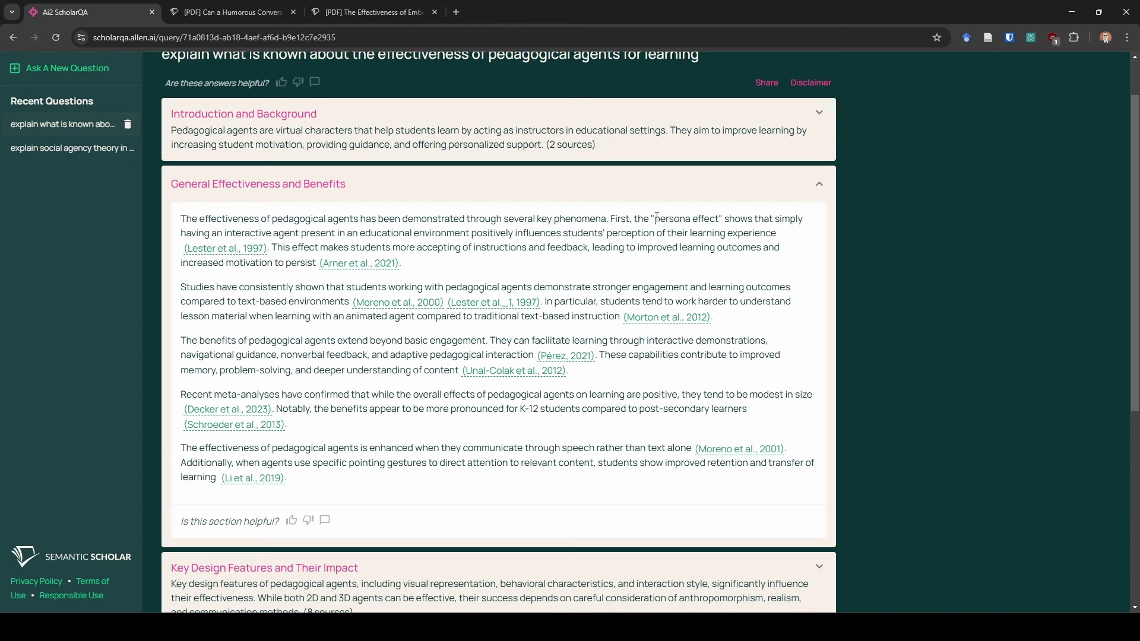
pyautogui.moveTo(265, 233); pyautogui.dragTo(777, 234)
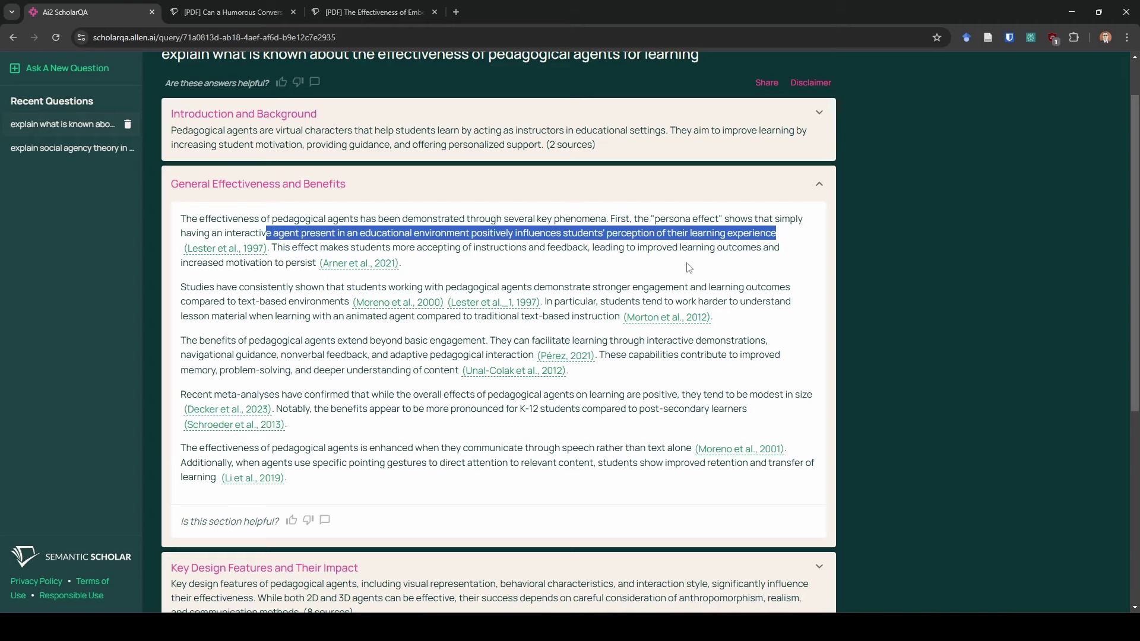
pyautogui.click(689, 267)
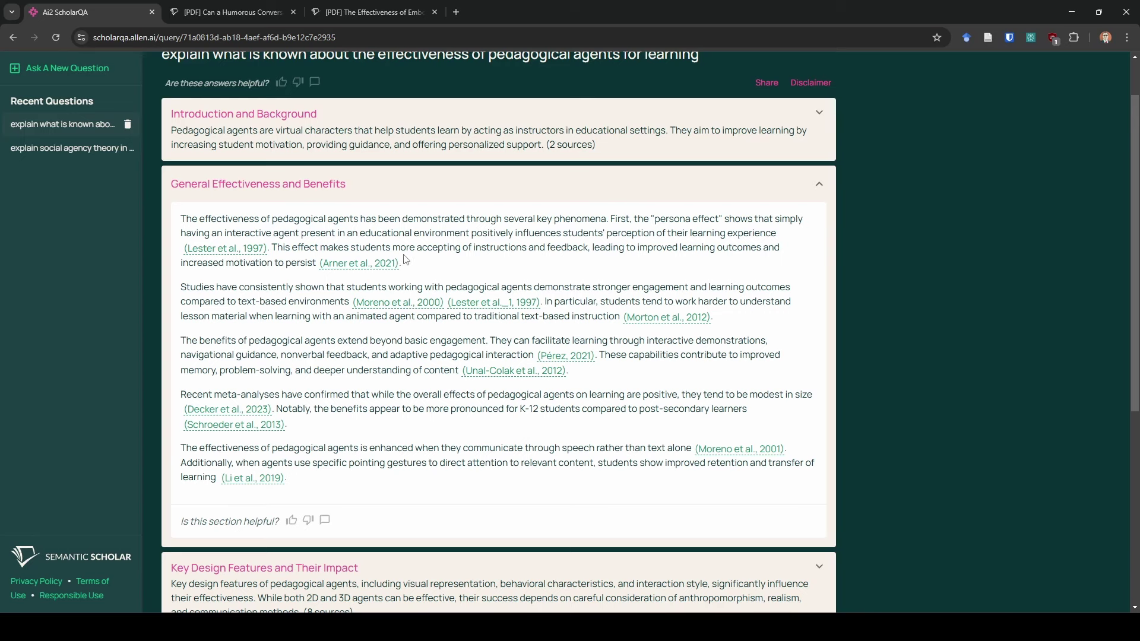
# - Read on through General Effectiveness and Benefits and preview the source cited for adaptive pedagogical interaction
pyautogui.scroll(-1, 266, 328)
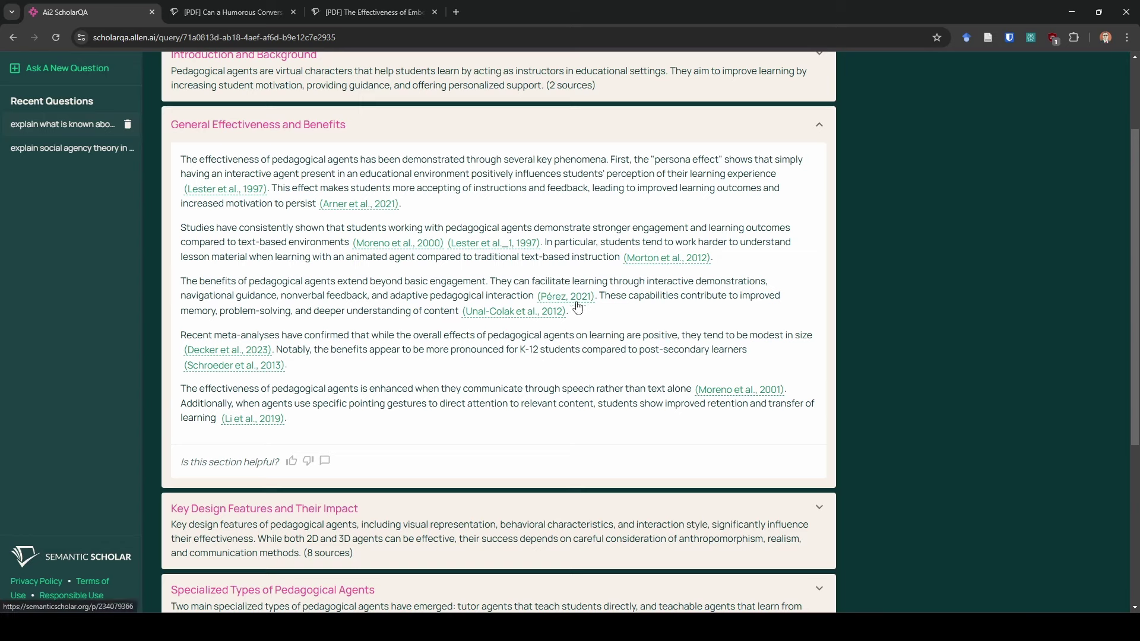
pyautogui.scroll(-1, 393, 344)
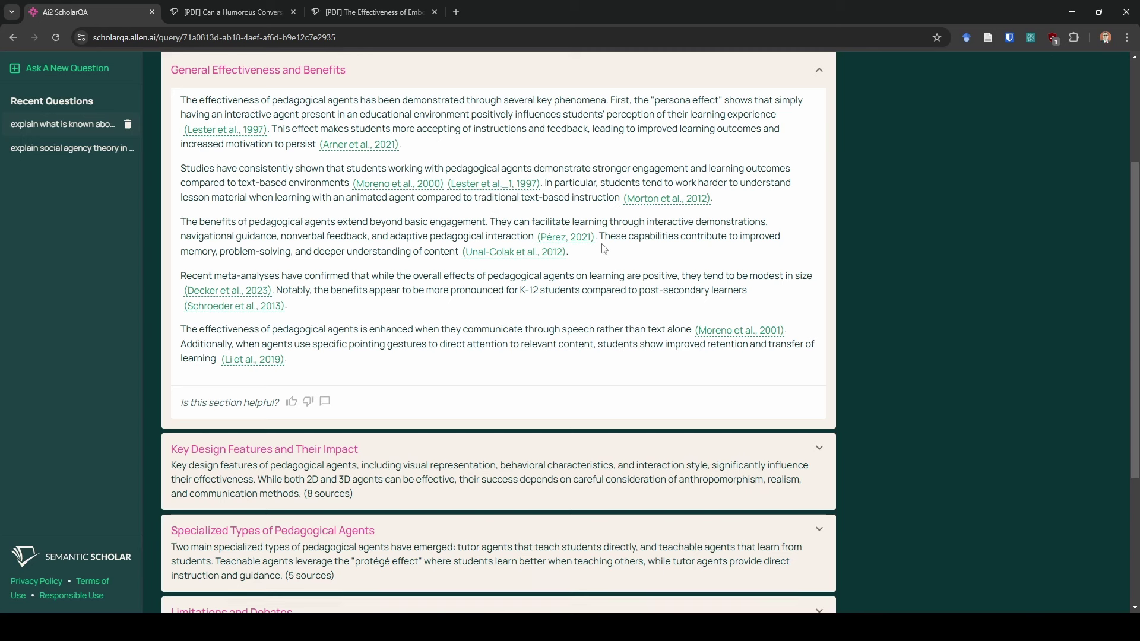
pyautogui.moveTo(589, 239)
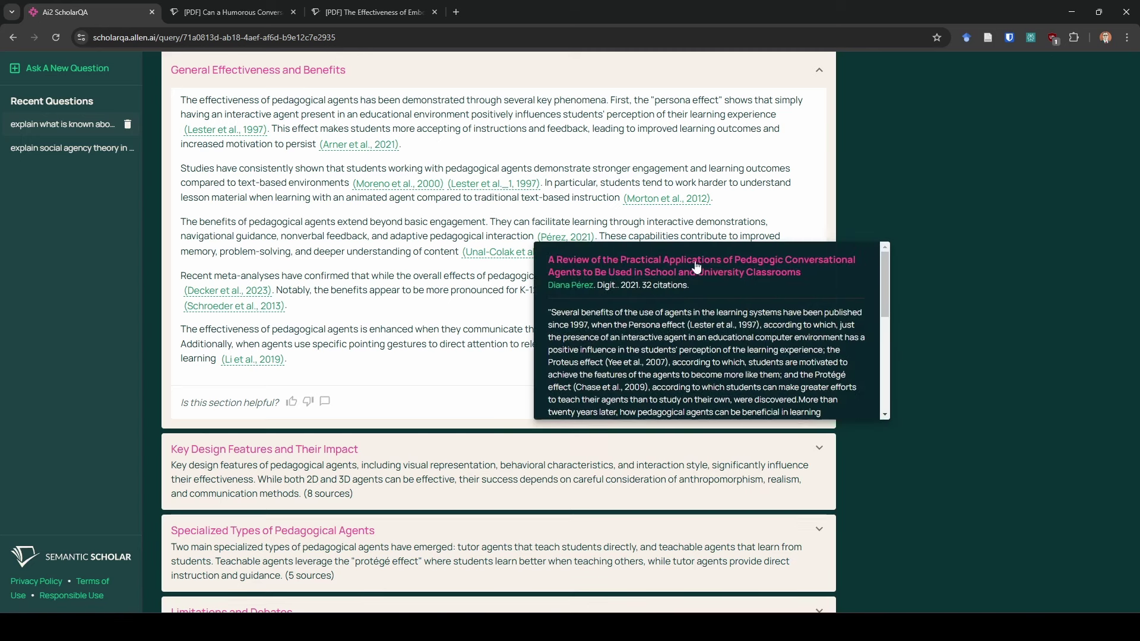
pyautogui.moveTo(491, 256)
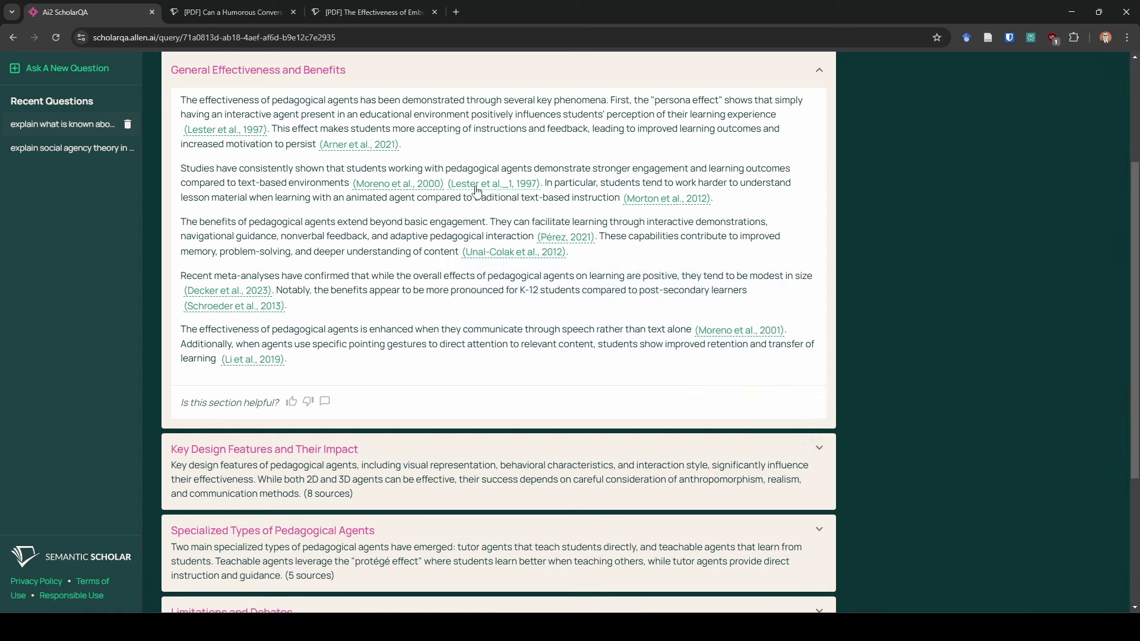
pyautogui.moveTo(419, 188)
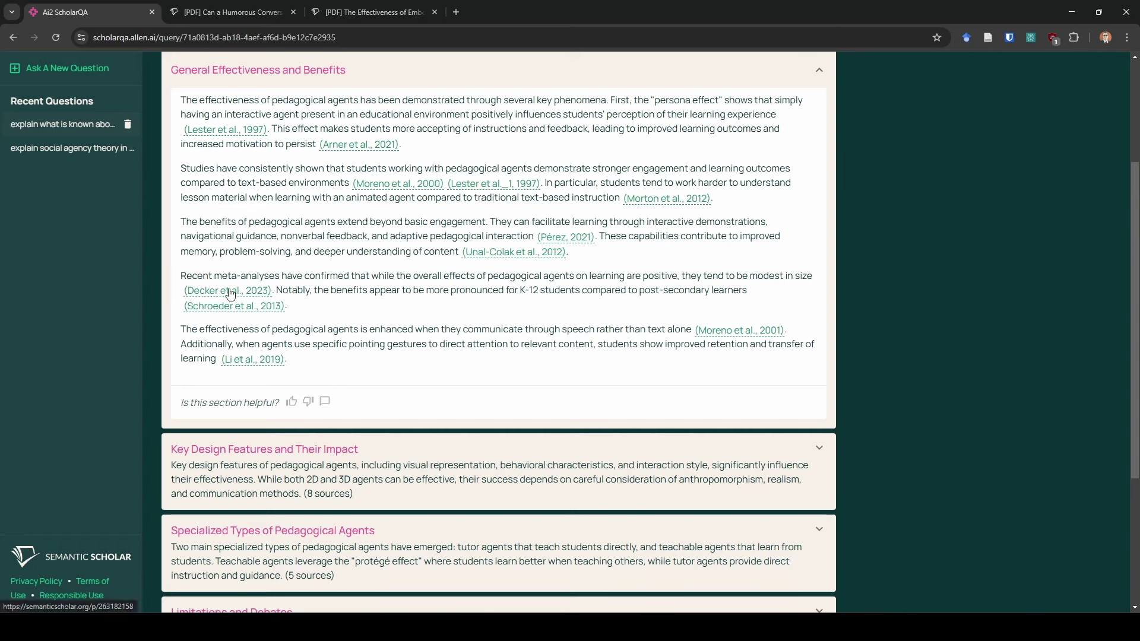
# - Highlight the claim about K-12 versus post-secondary learners and preview the 2013 meta-analytic review cited for it
pyautogui.moveTo(380, 290); pyautogui.dragTo(689, 289)
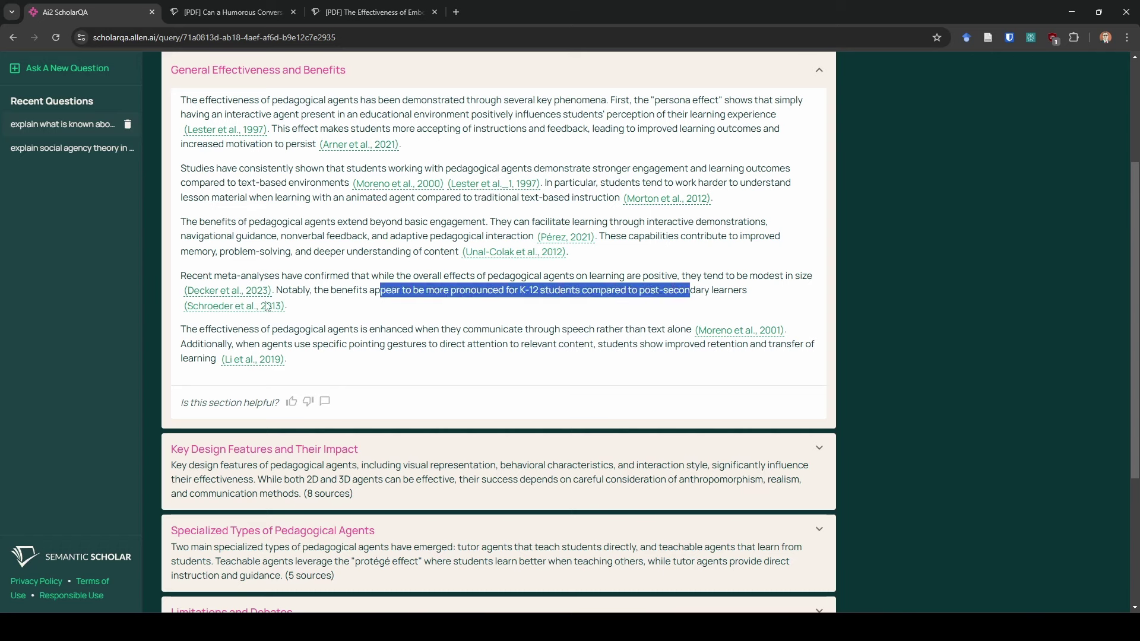
pyautogui.moveTo(267, 306)
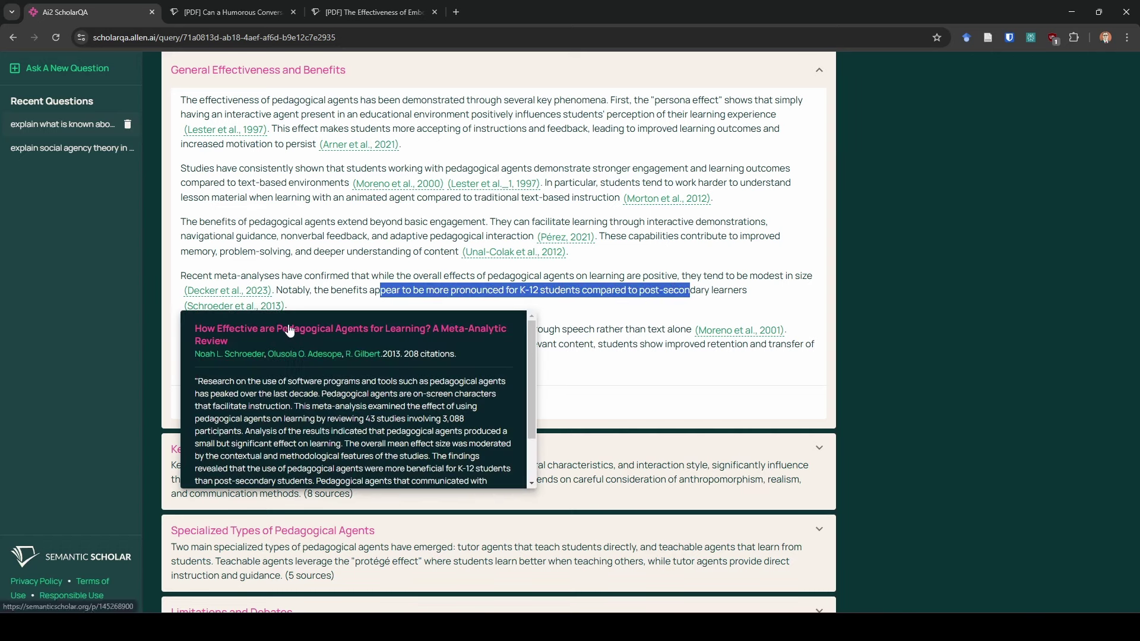
pyautogui.click(416, 294)
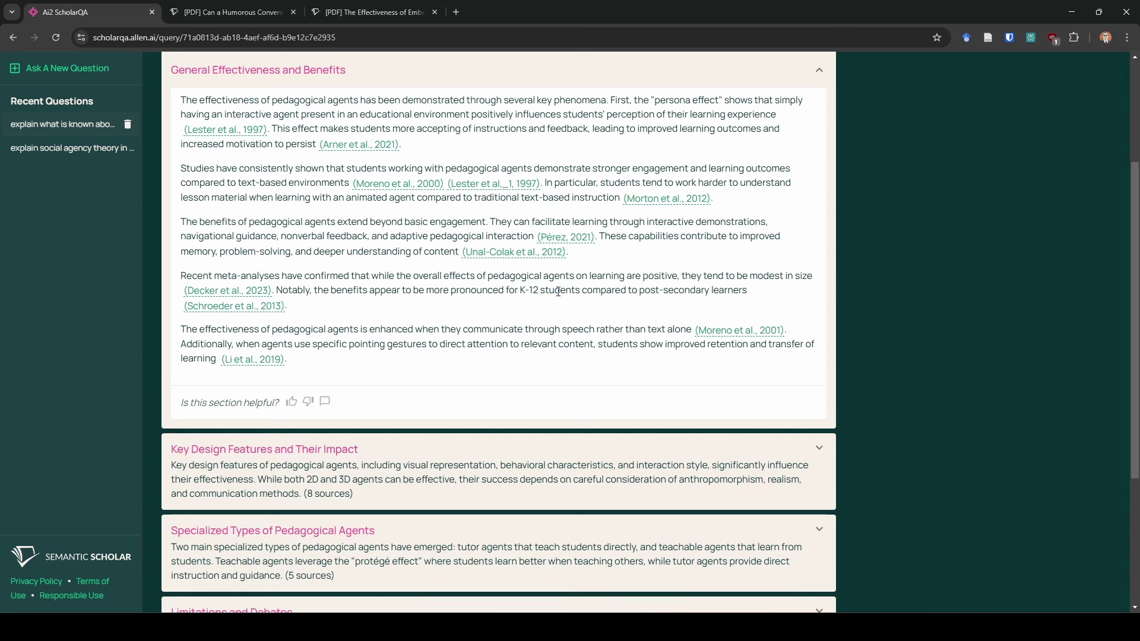
pyautogui.scroll(-2, 796, 262)
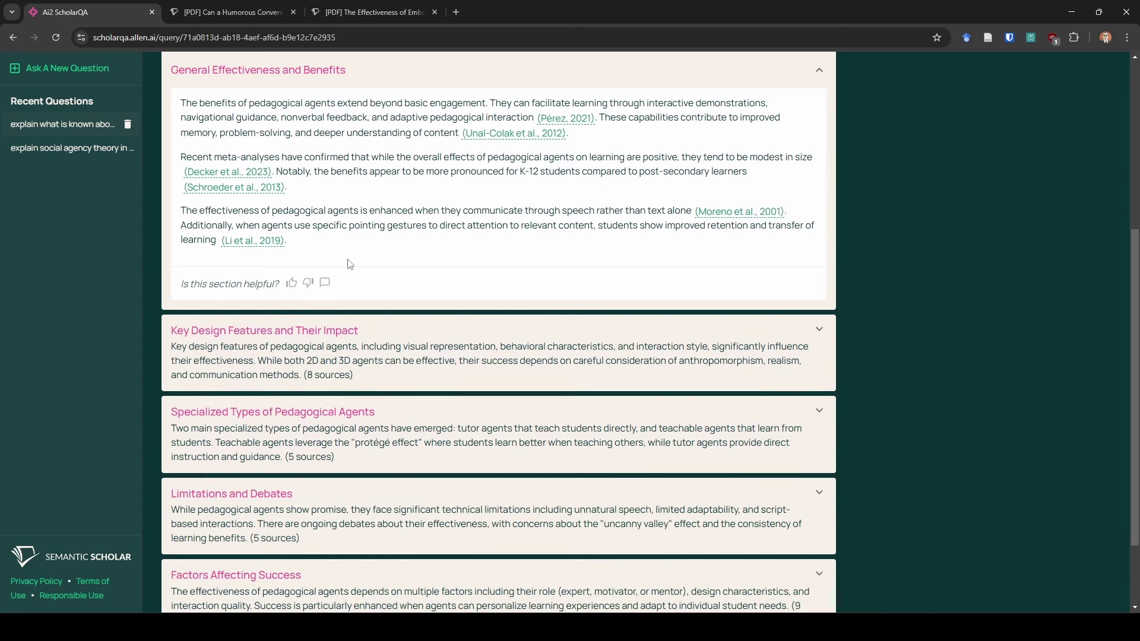
pyautogui.scroll(2, 551, 147)
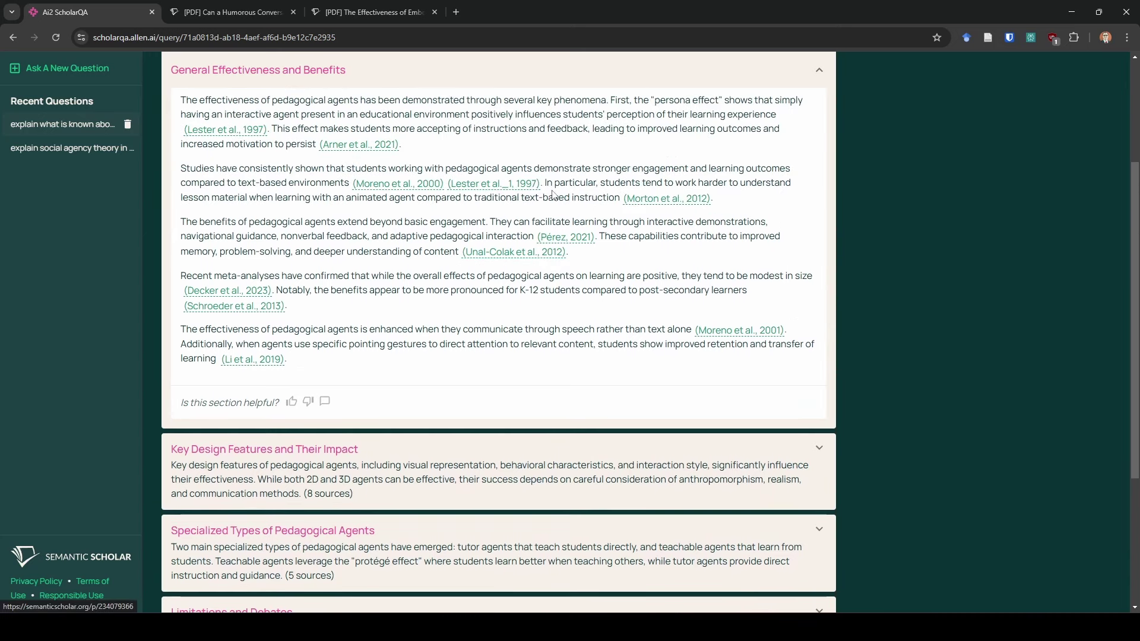
# - Collapse General Effectiveness and Benefits and expand the Key Design Features and Their Impact section
pyautogui.click(830, 72)
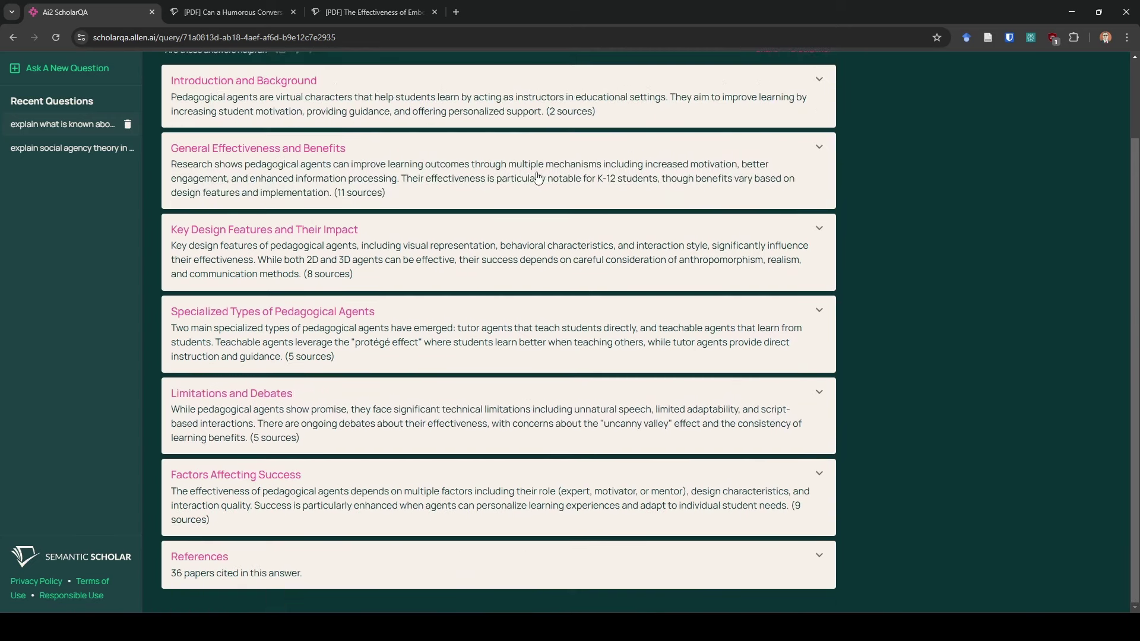
pyautogui.click(458, 240)
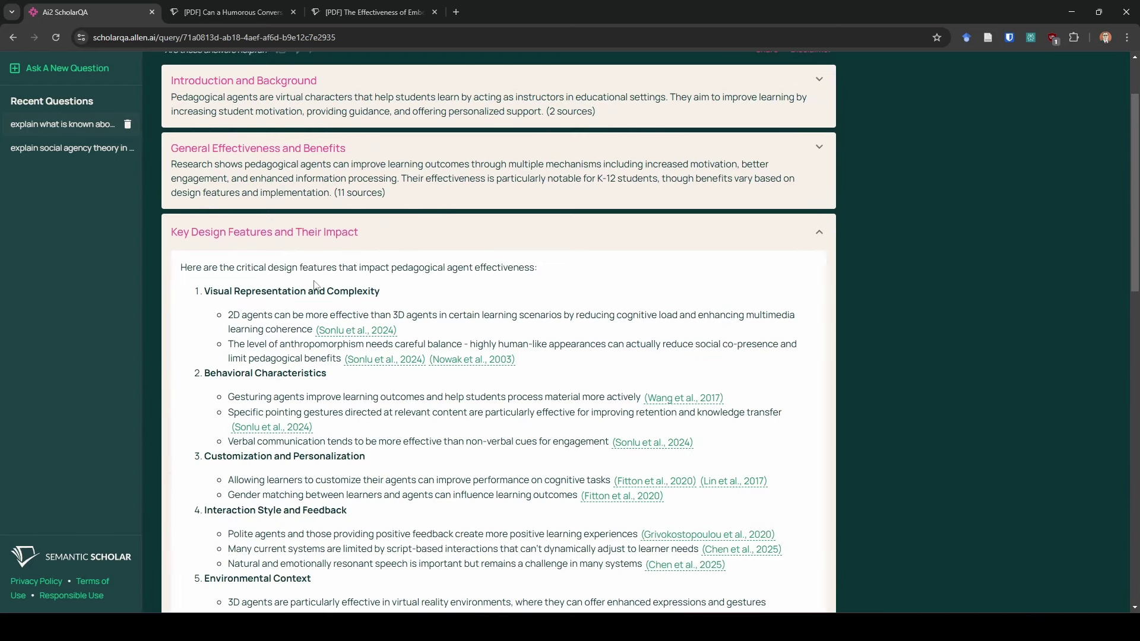
pyautogui.scroll(-3, 203, 261)
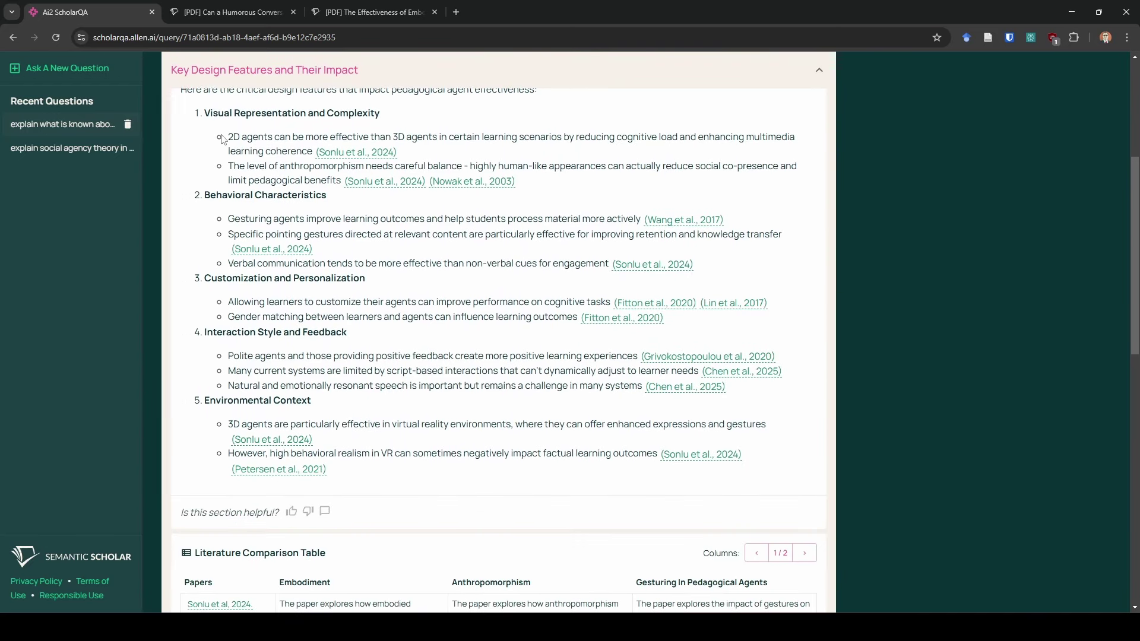
pyautogui.scroll(1, 227, 141)
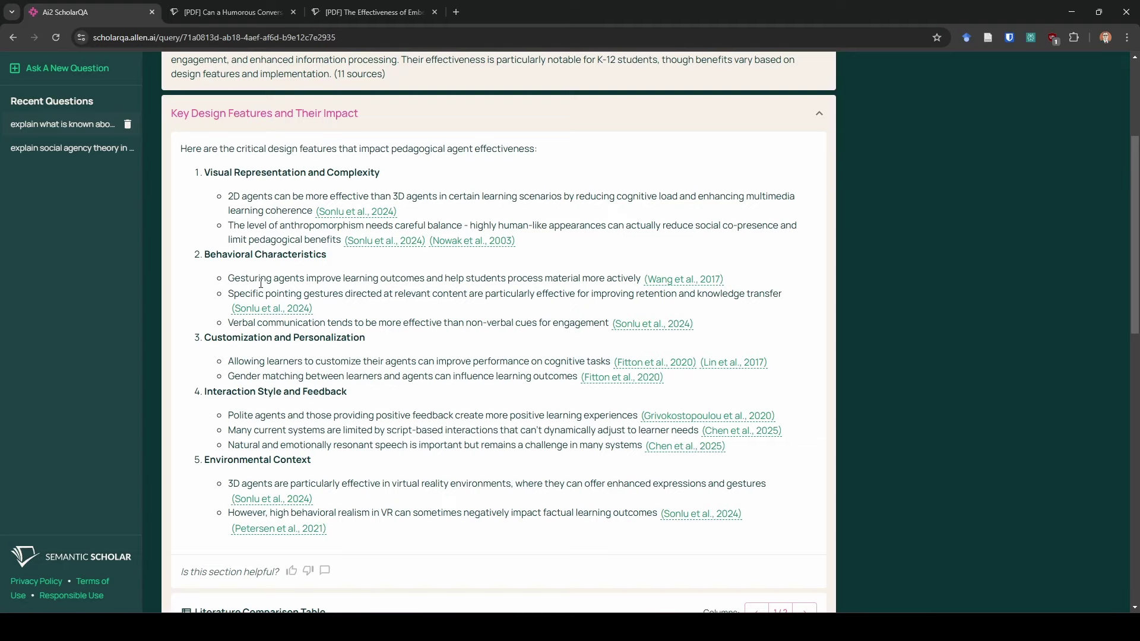
# - Read the Behavioral Characteristics points, highlighting the claims on gesturing, pointing gestures and verbal communication one after another
pyautogui.moveTo(263, 279); pyautogui.dragTo(554, 279)
pyautogui.click(386, 311)
pyautogui.moveTo(351, 294); pyautogui.dragTo(636, 295)
pyautogui.click(488, 320)
pyautogui.moveTo(316, 324); pyautogui.dragTo(587, 327)
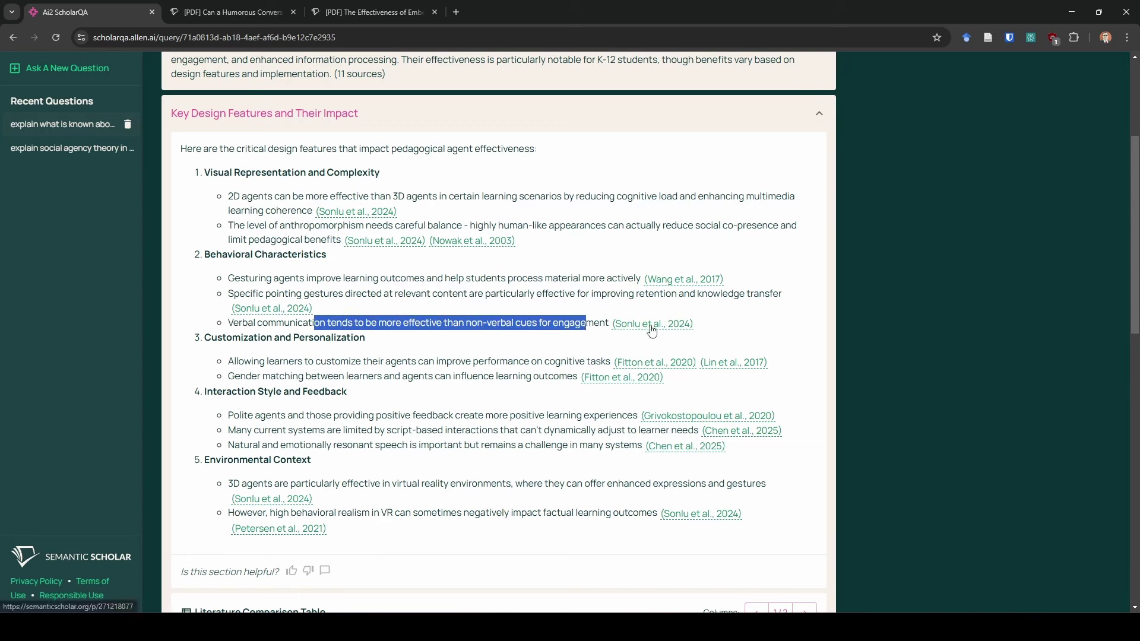
# - Open the paper cited for the verbal communication claim in a new tab, return to the answer and re-highlight that claim
pyautogui.moveTo(652, 330)
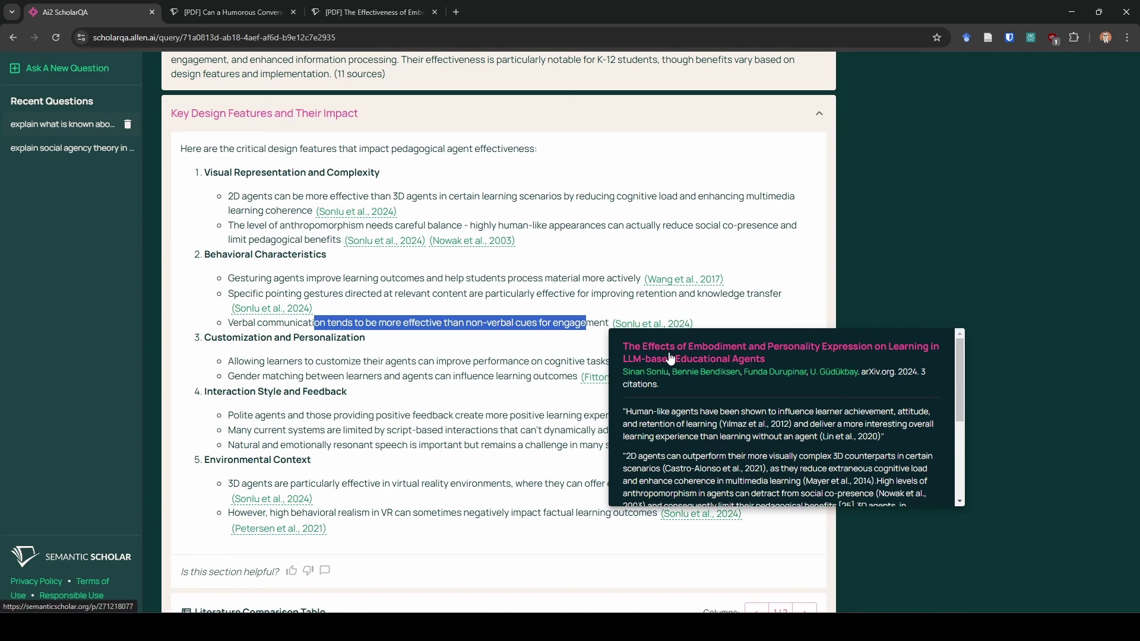
pyautogui.click(670, 358)
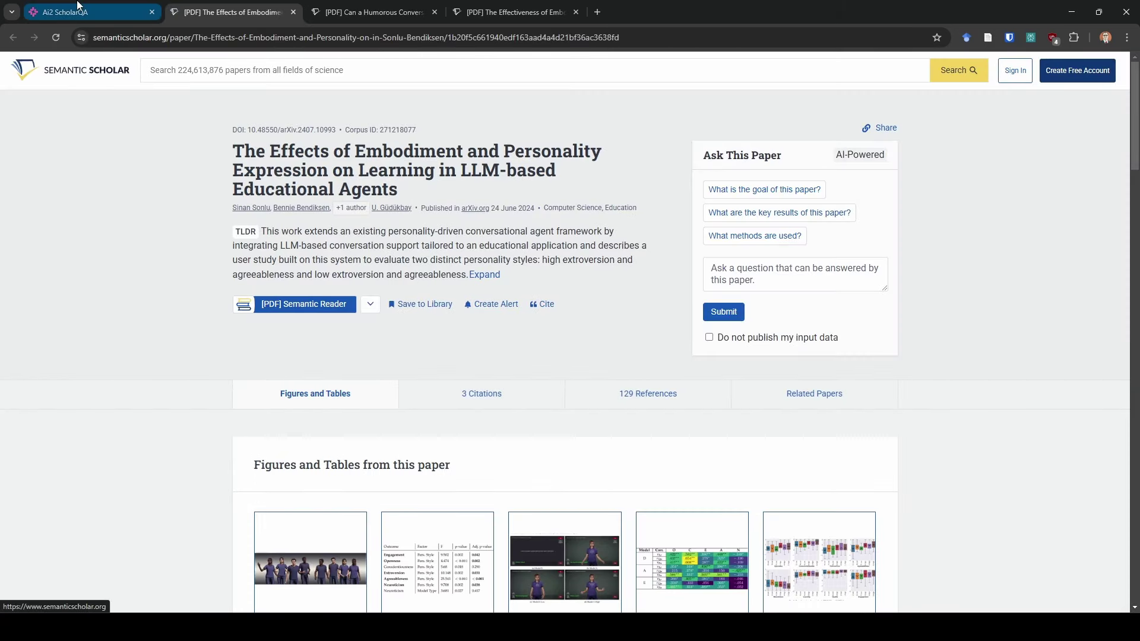
pyautogui.click(77, 7)
pyautogui.click(405, 325)
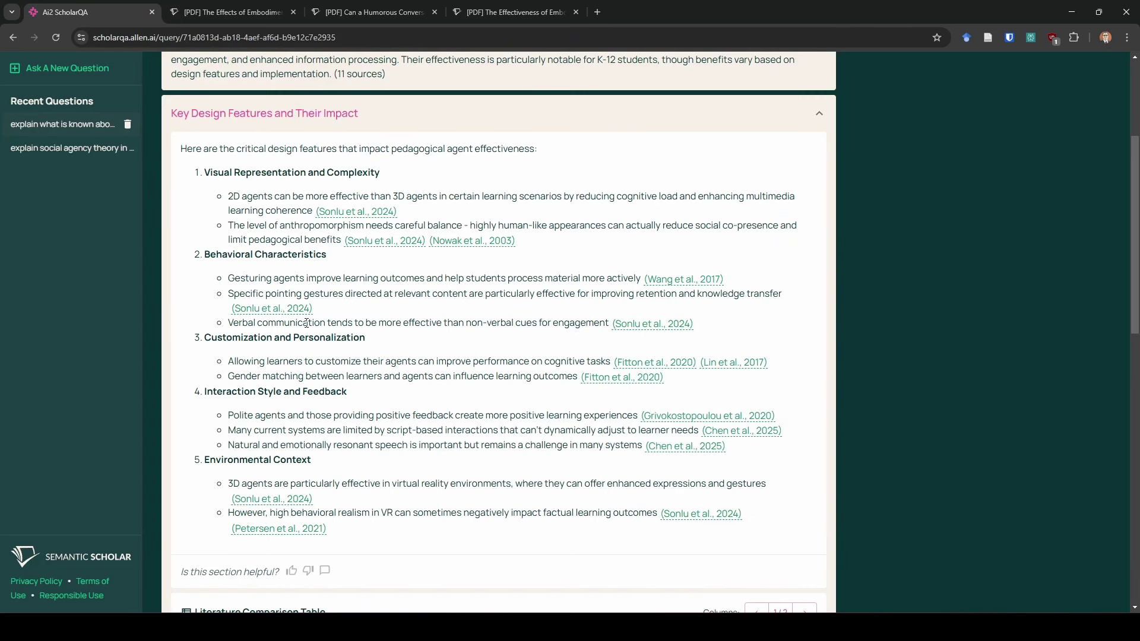
pyautogui.moveTo(352, 325); pyautogui.dragTo(509, 325)
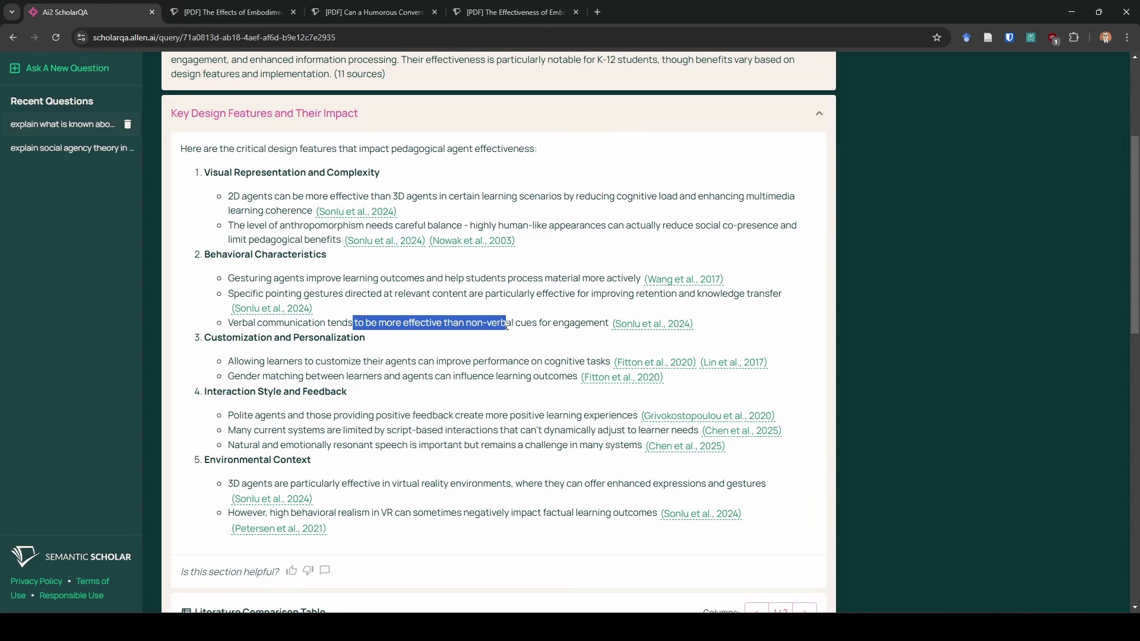
pyautogui.click(395, 325)
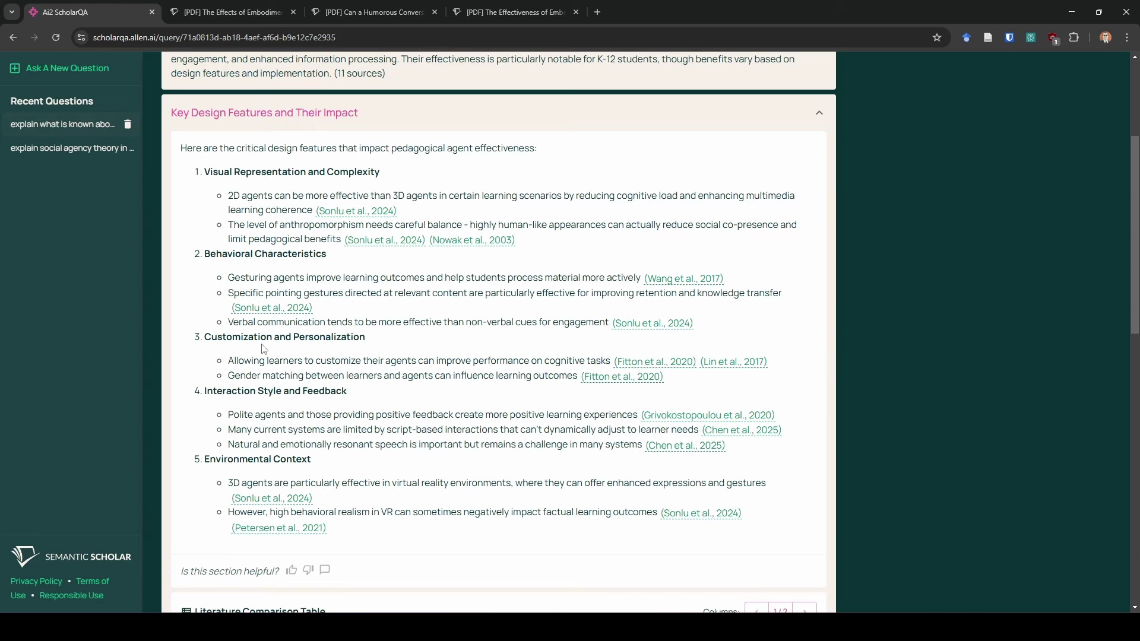
# - Highlight the claim about learners customizing their agents under Customization and Personalization and preview the 2017 source cited for it
pyautogui.scroll(-2, 264, 349)
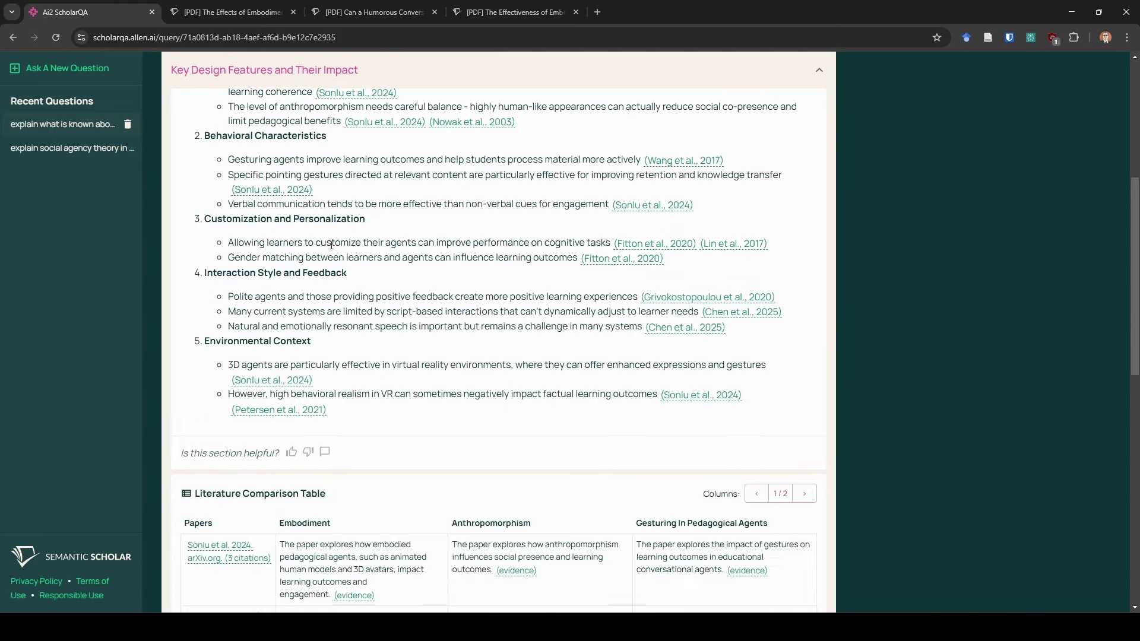
pyautogui.moveTo(298, 242); pyautogui.dragTo(619, 243)
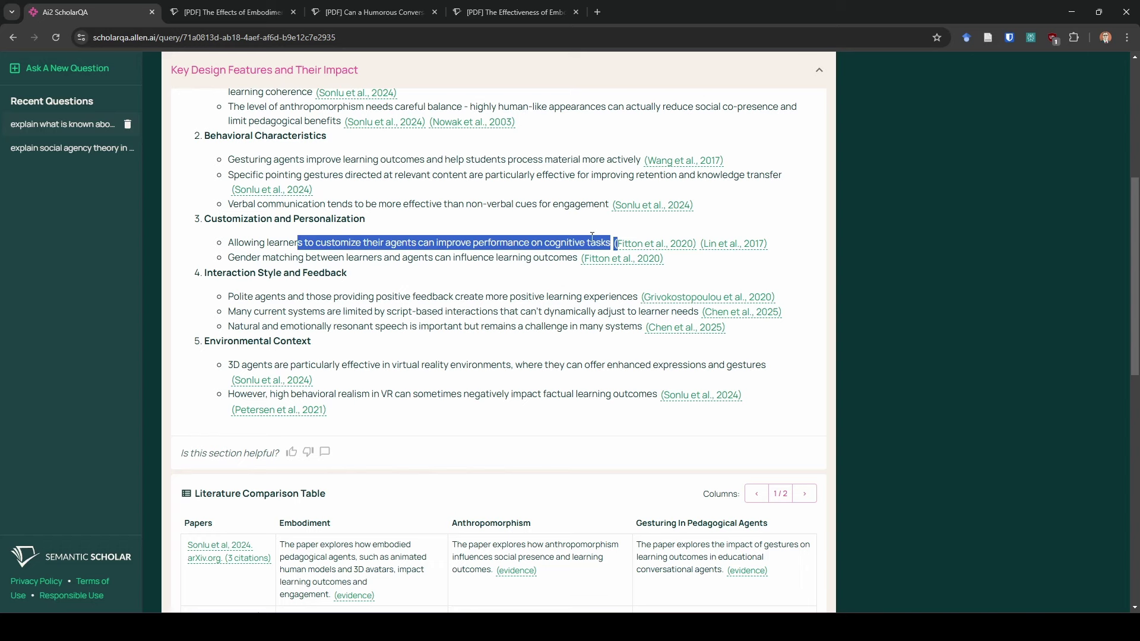
pyautogui.moveTo(764, 248)
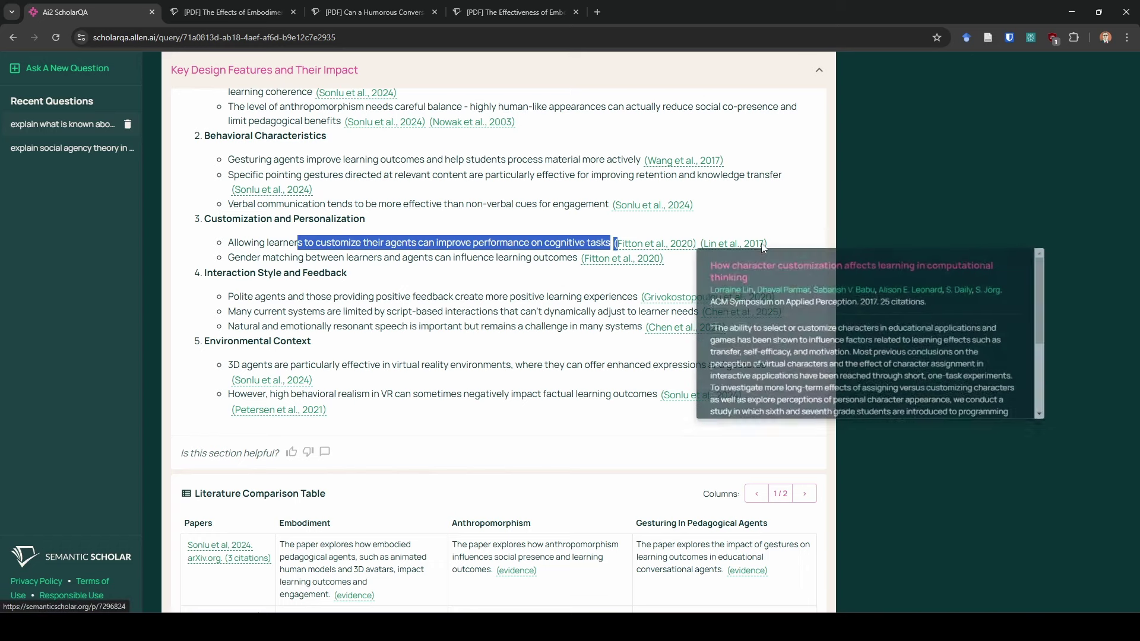
pyautogui.click(684, 248)
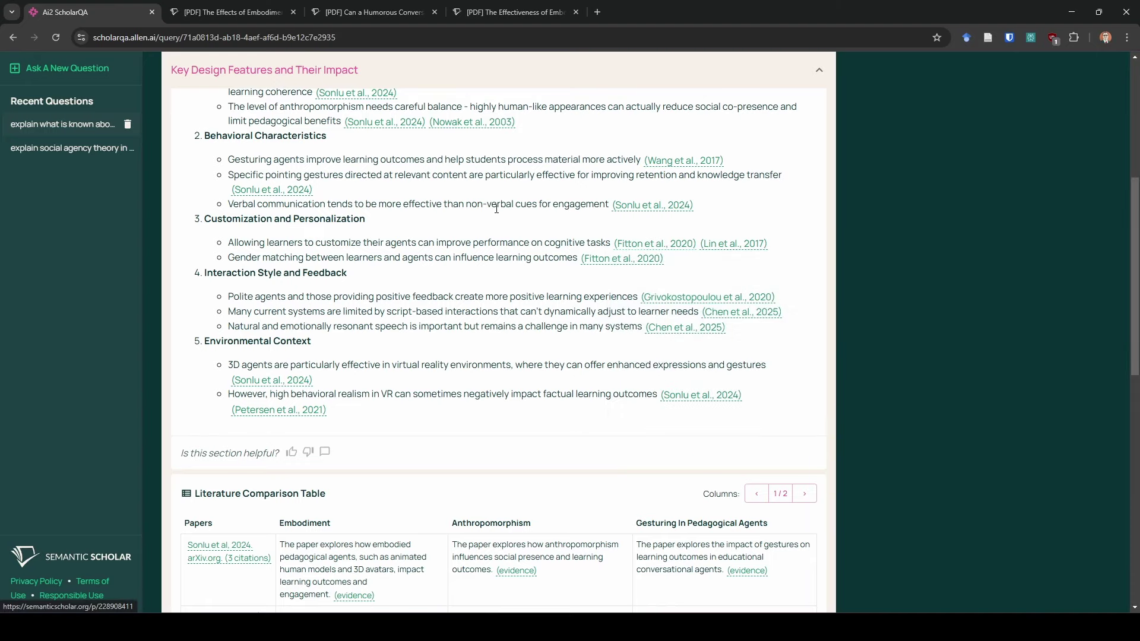
# - Read the remaining Key Design Features points and look through the literature comparison table beneath them
pyautogui.scroll(-1, 357, 261)
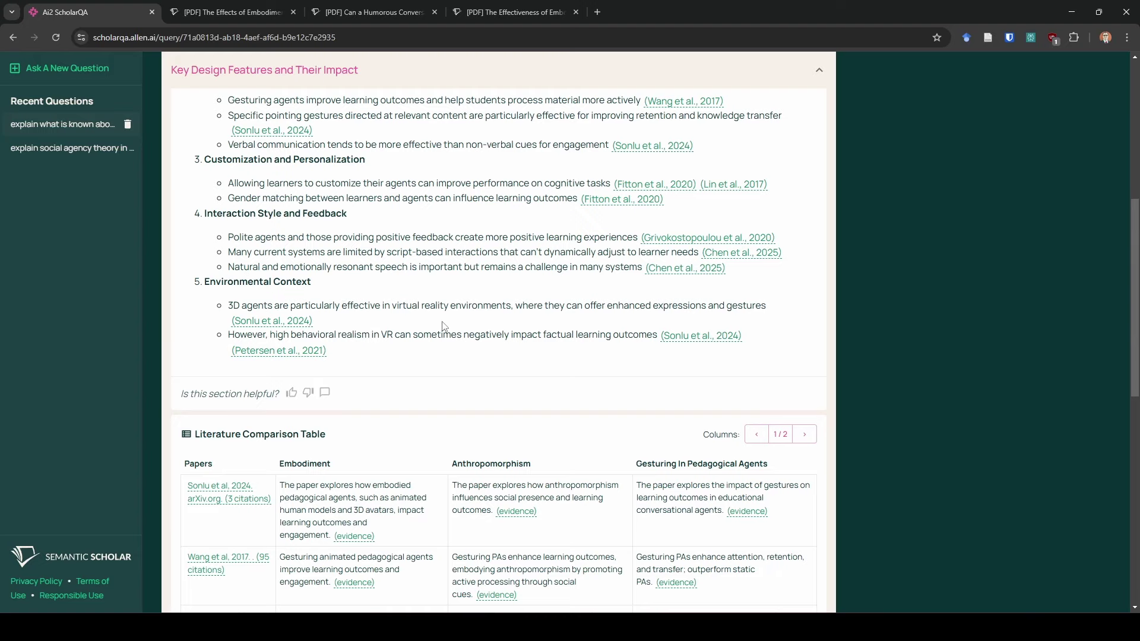
pyautogui.scroll(-4, 442, 327)
pyautogui.scroll(-1, 430, 285)
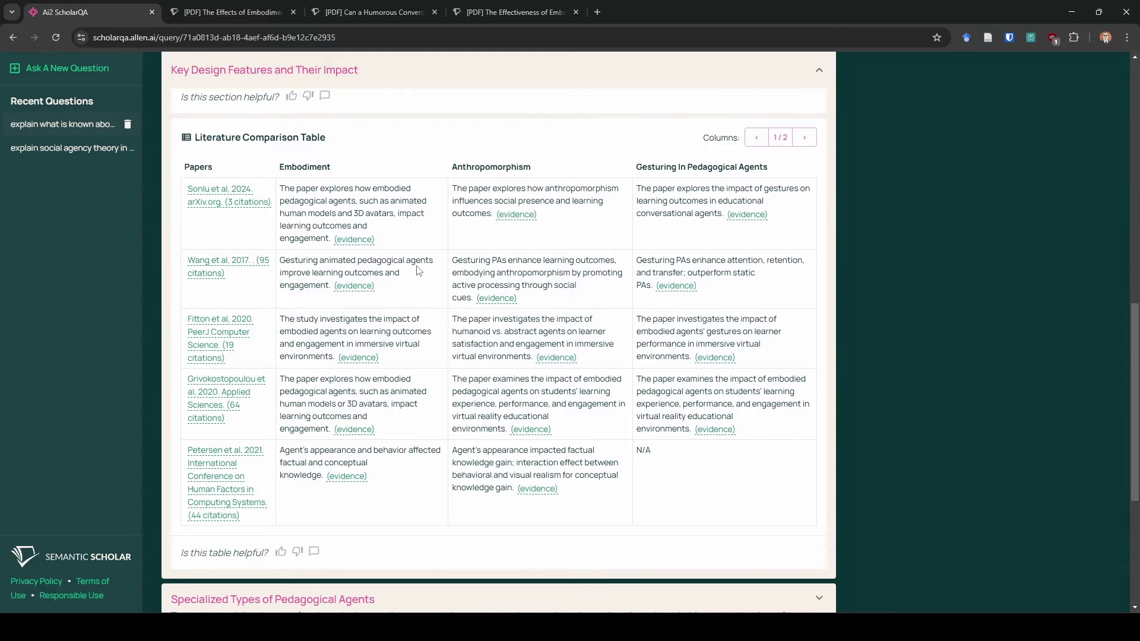
pyautogui.scroll(12, 566, 285)
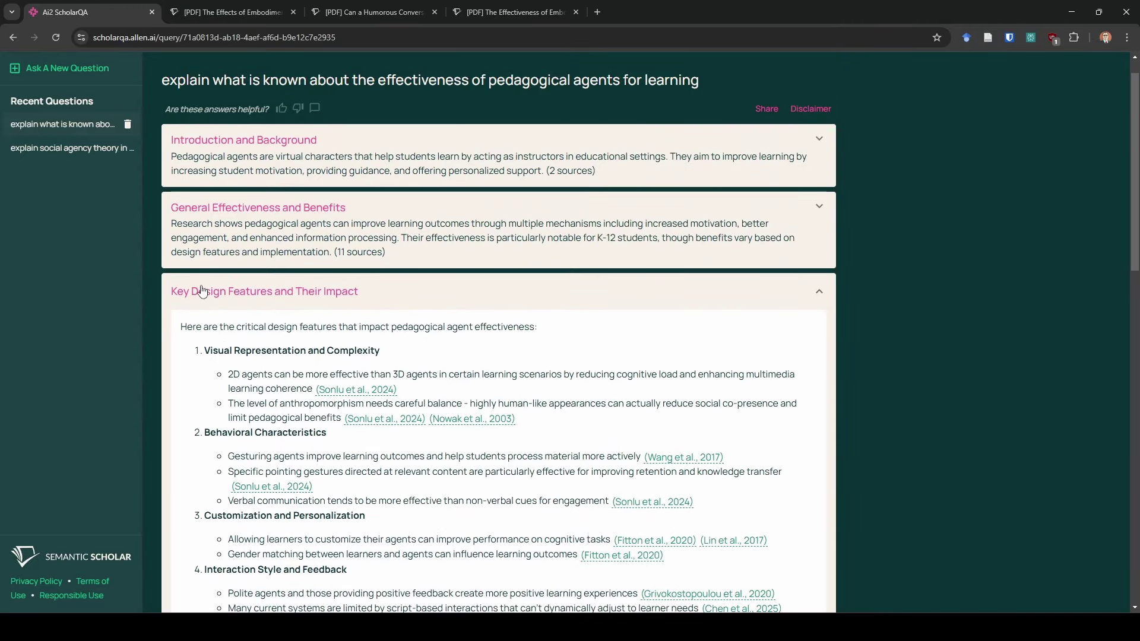
# - Collapse Key Design Features and Their Impact and expand the Specialized Types of Pedagogical Agents section
pyautogui.click(335, 301)
pyautogui.click(338, 306)
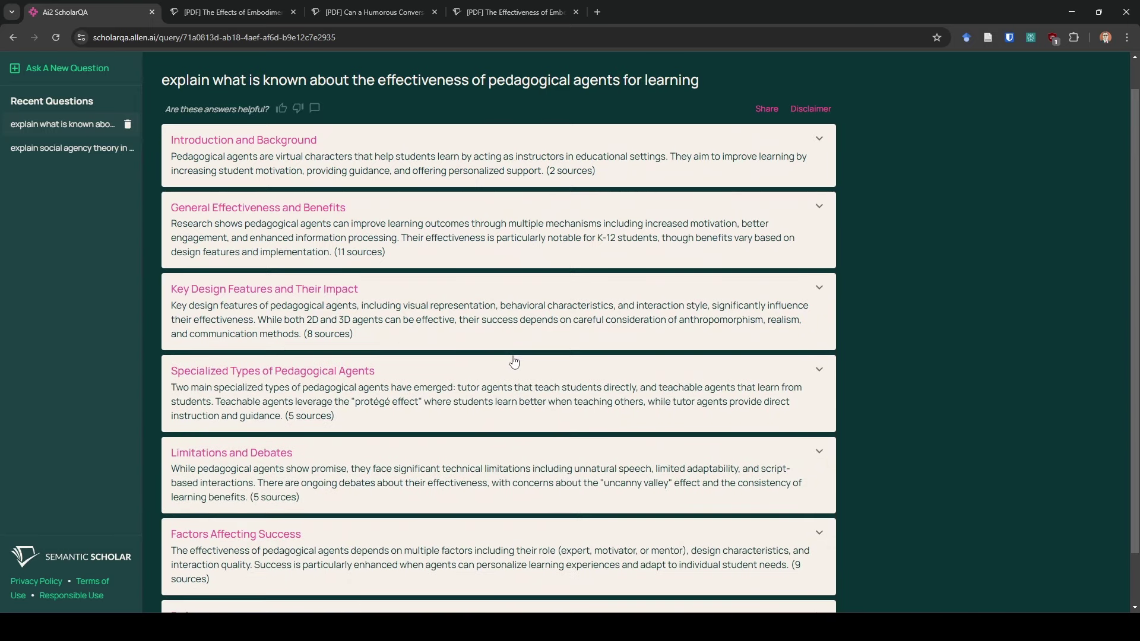
pyautogui.scroll(-1, 320, 306)
pyautogui.click(306, 311)
pyautogui.scroll(-2, 574, 376)
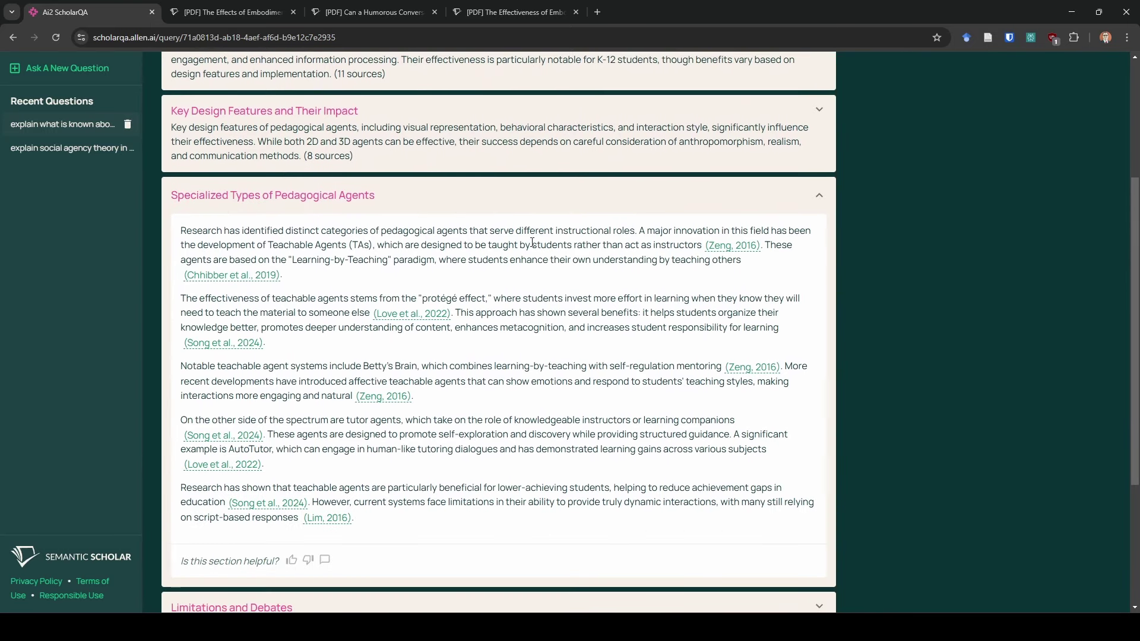
# - Highlight the phrase introducing Teachable Agents (TAs) in the first paragraph of Specialized Types of Pedagogical Agents
pyautogui.moveTo(274, 244); pyautogui.dragTo(442, 245)
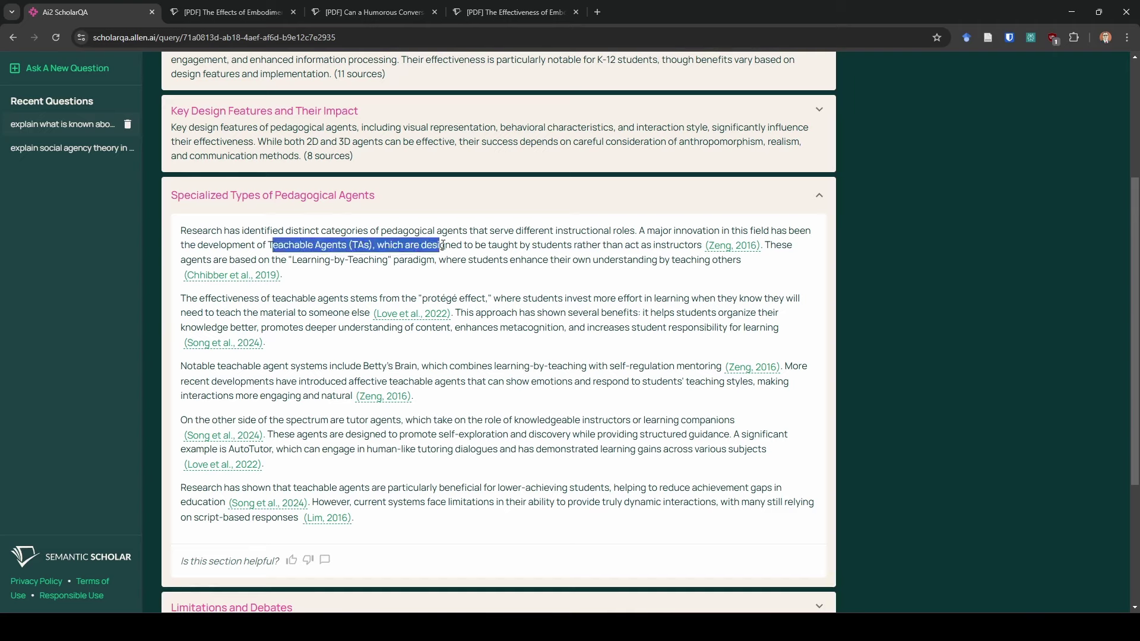
pyautogui.click(445, 244)
pyautogui.moveTo(275, 246); pyautogui.dragTo(397, 244)
pyautogui.click(397, 244)
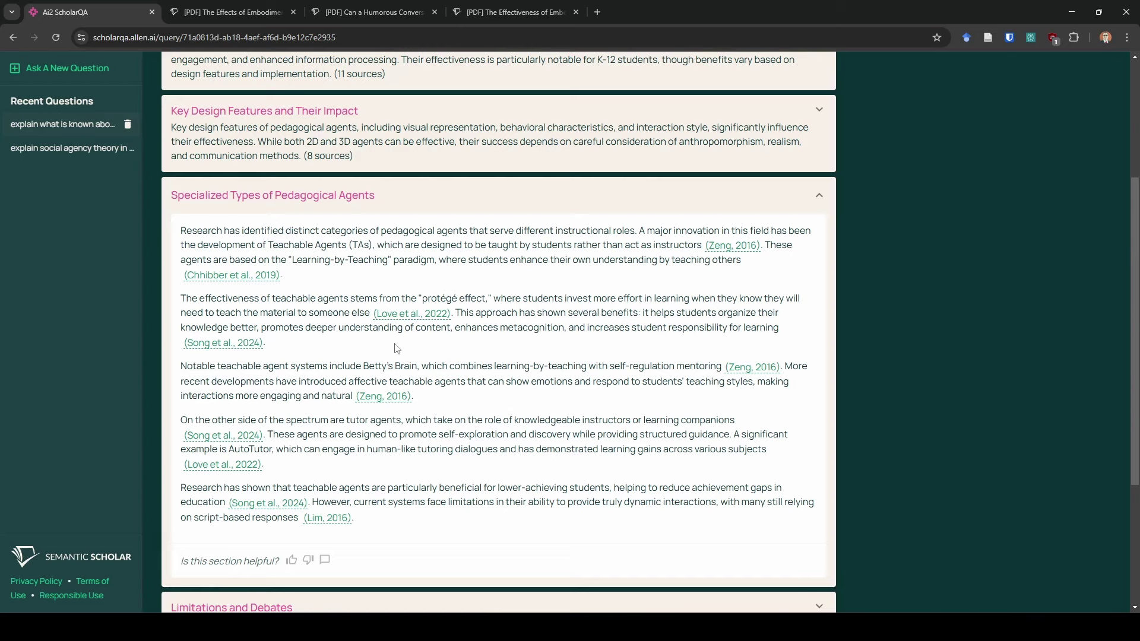
# - Highlight the sentence naming Betty's Brain as a teachable agent system and preview the 2016 source cited for it
pyautogui.moveTo(340, 367); pyautogui.dragTo(218, 367)
pyautogui.click(267, 363)
pyautogui.scroll(-2, 444, 363)
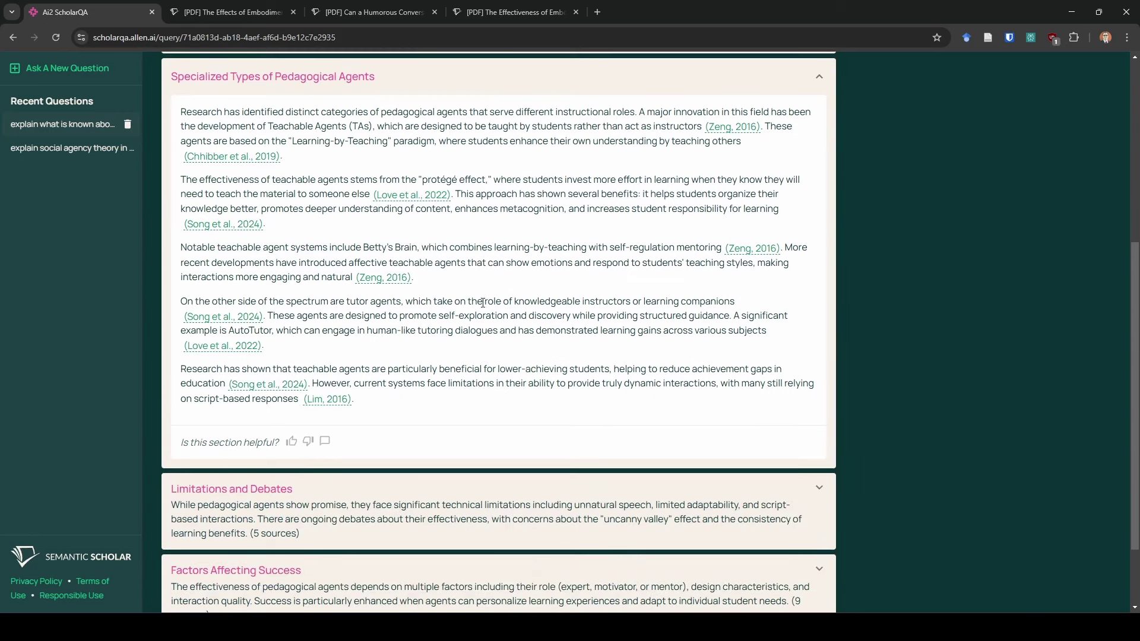
pyautogui.click(767, 250)
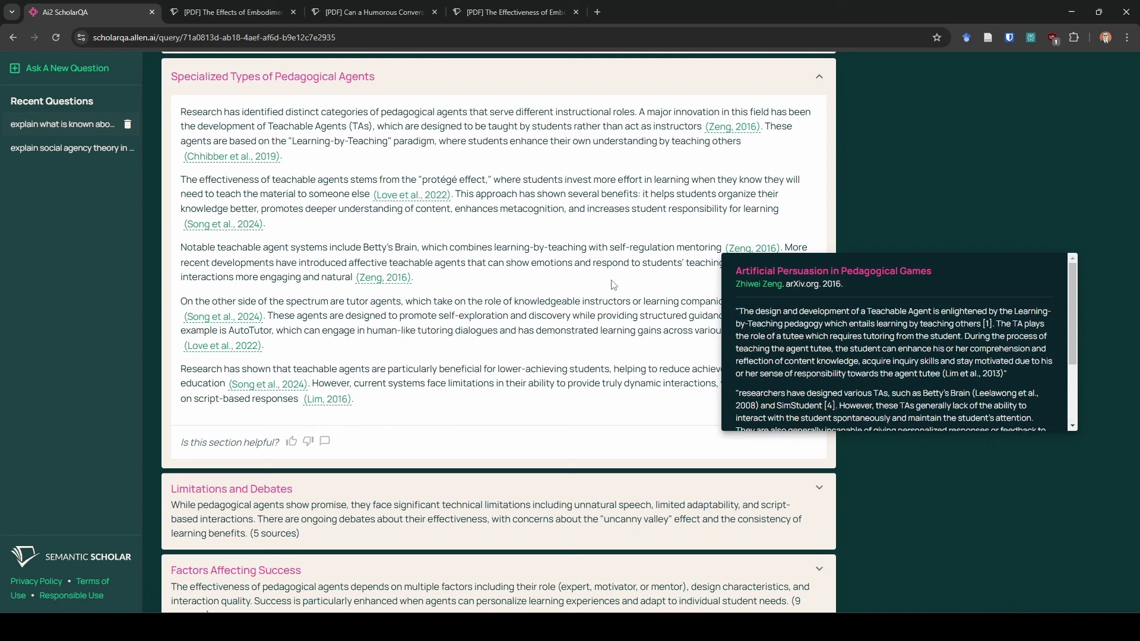
pyautogui.click(654, 264)
pyautogui.moveTo(363, 247); pyautogui.dragTo(503, 246)
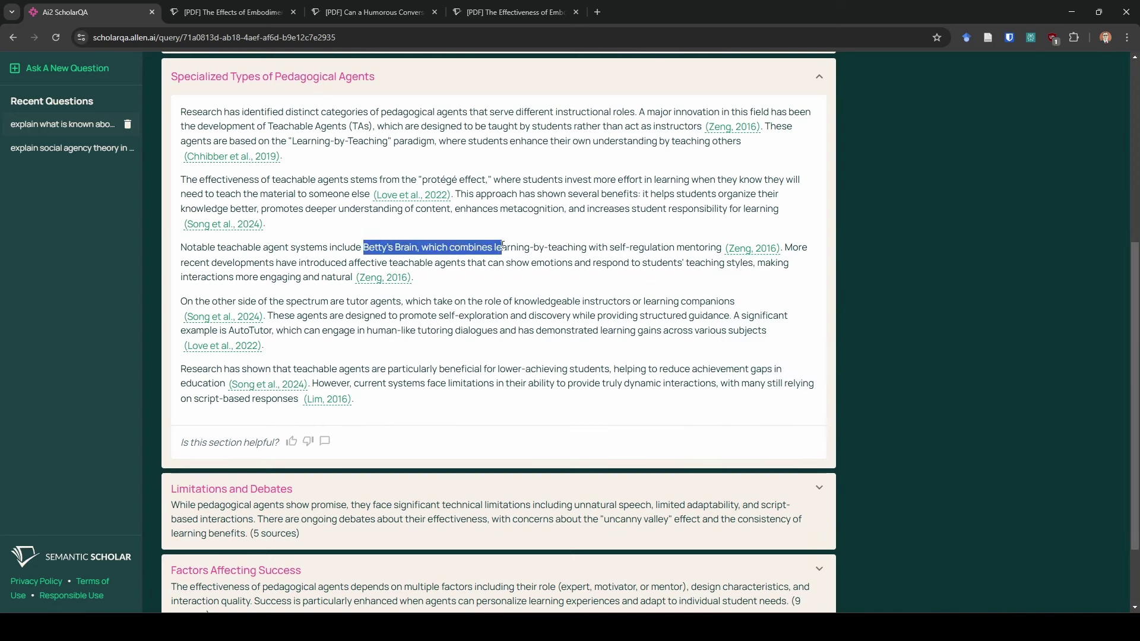
pyautogui.click(731, 254)
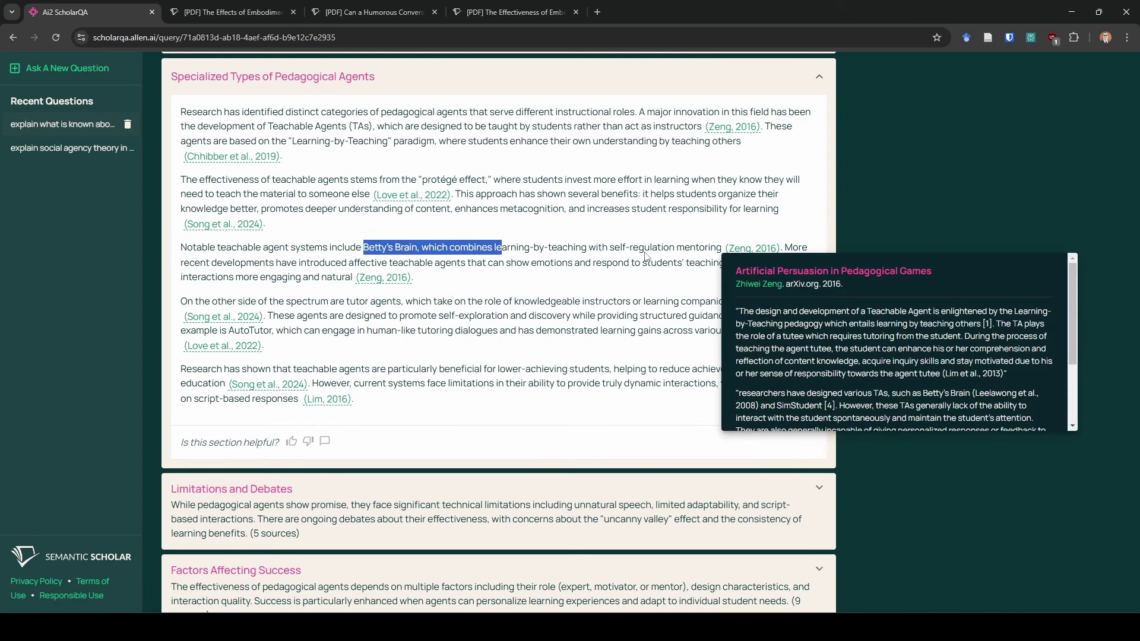
pyautogui.click(644, 257)
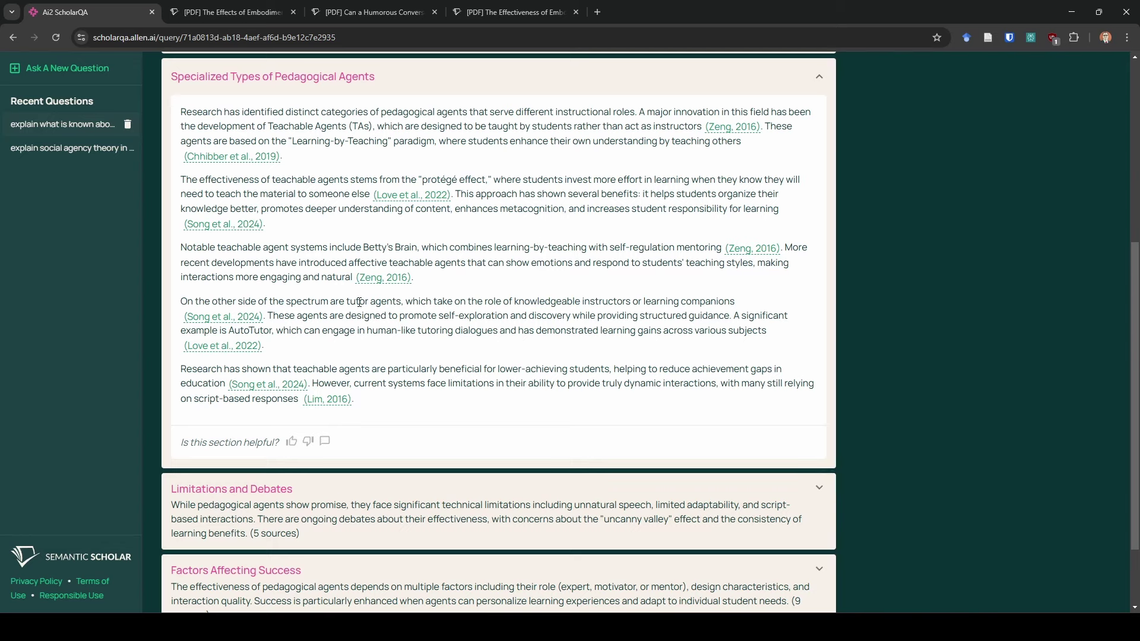
# - Highlight the sentence on the role of tutor agents and read that paragraph
pyautogui.moveTo(360, 302); pyautogui.dragTo(479, 305)
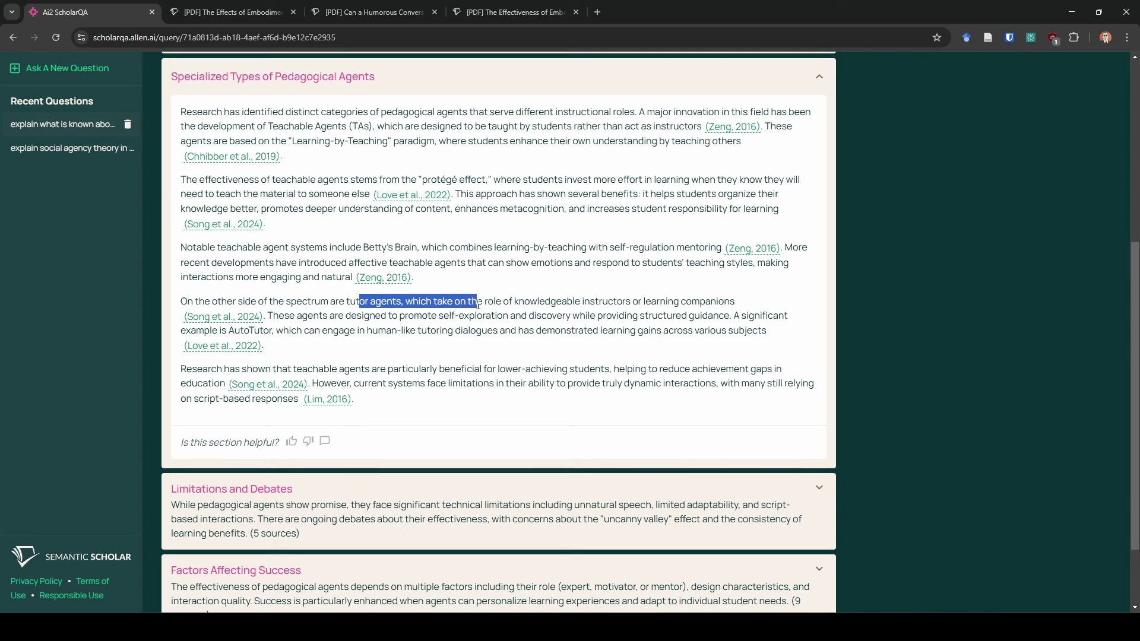
pyautogui.click(478, 304)
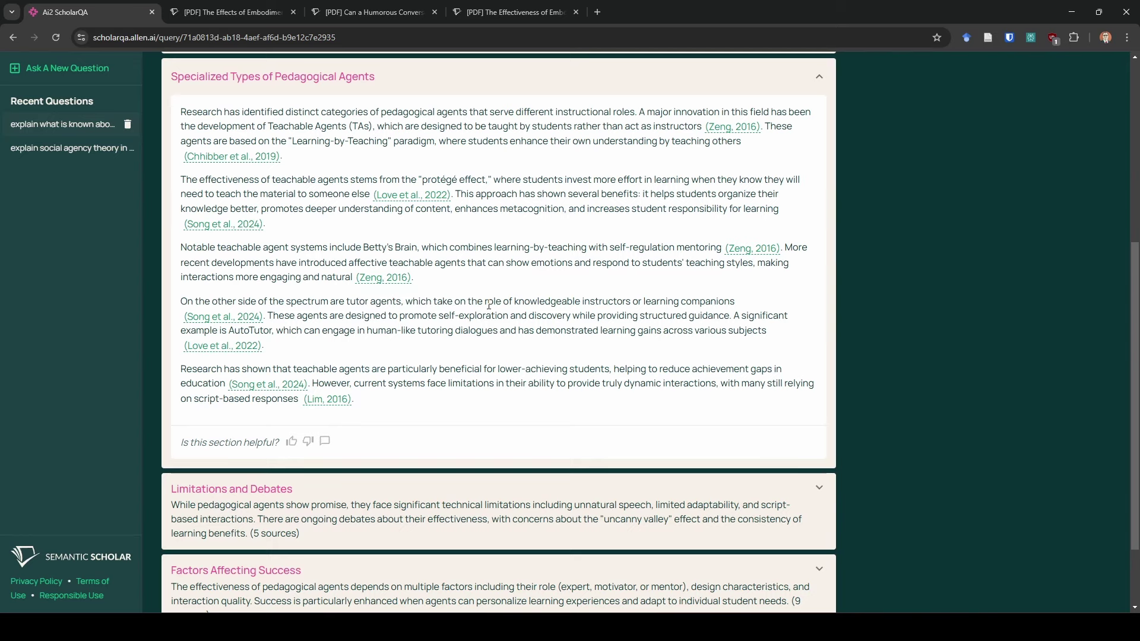
pyautogui.scroll(1, 489, 305)
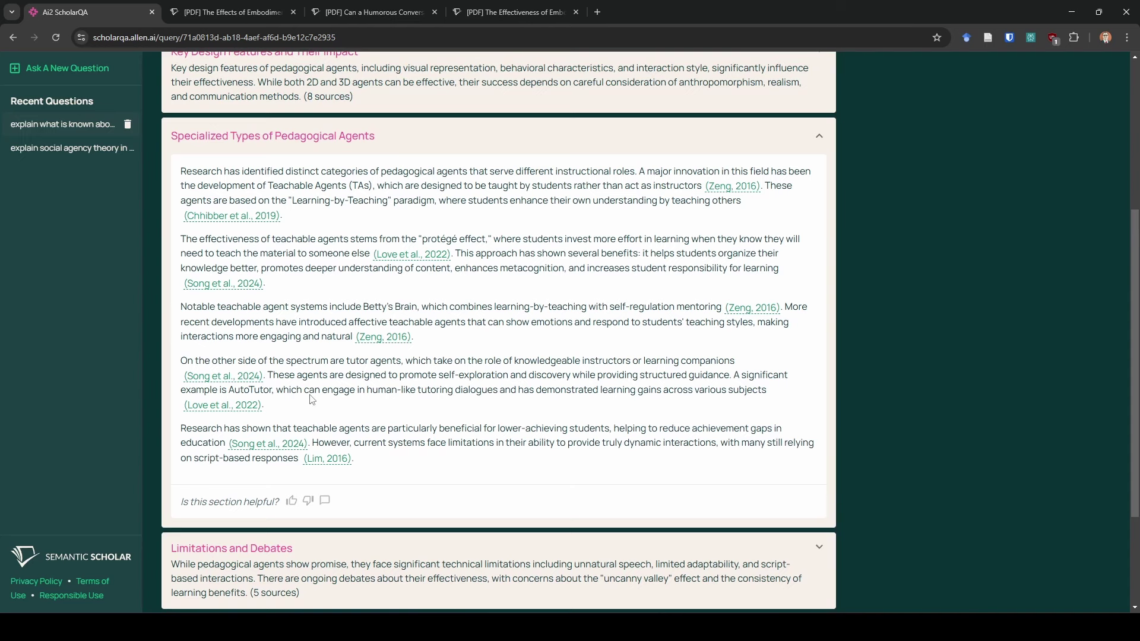
# - Collapse Specialized Types of Pedagogical Agents and expand the Limitations and Debates section
pyautogui.click(264, 149)
pyautogui.click(339, 376)
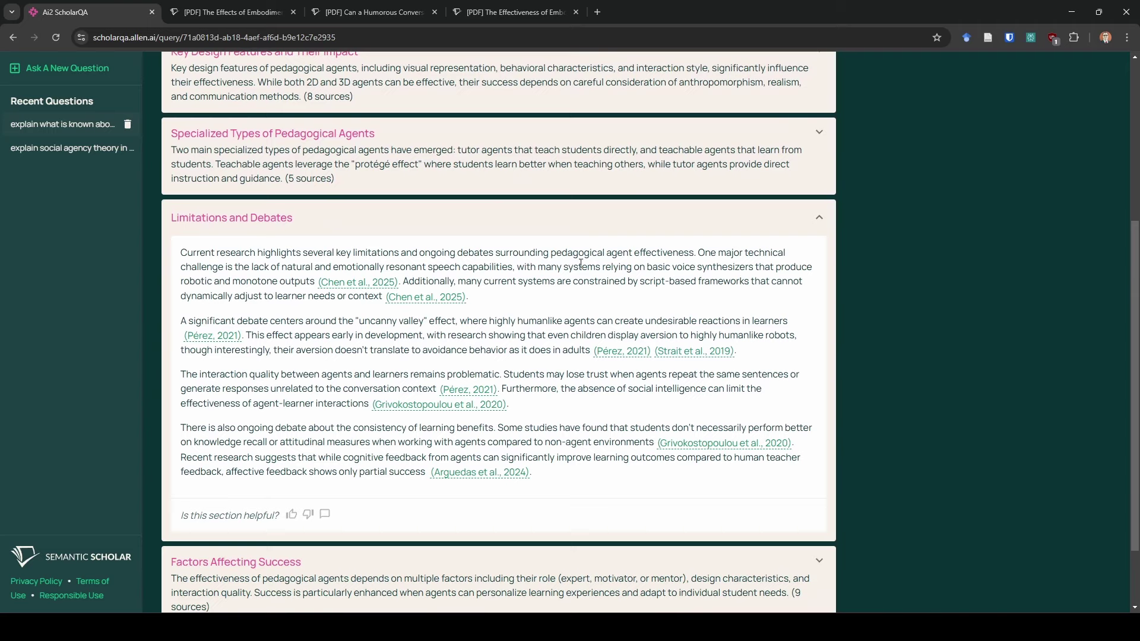
# - Highlight the claims on the lack of natural, emotionally resonant speech and on monotone outputs in the first Limitations and Debates paragraph
pyautogui.moveTo(246, 268); pyautogui.dragTo(401, 269)
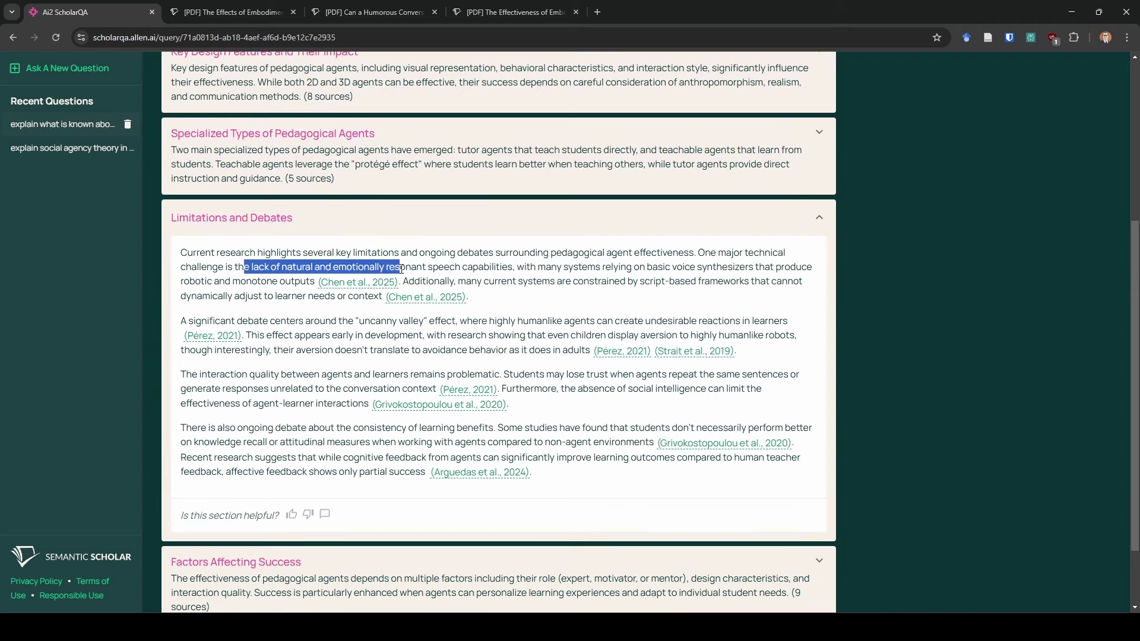
pyautogui.click(447, 269)
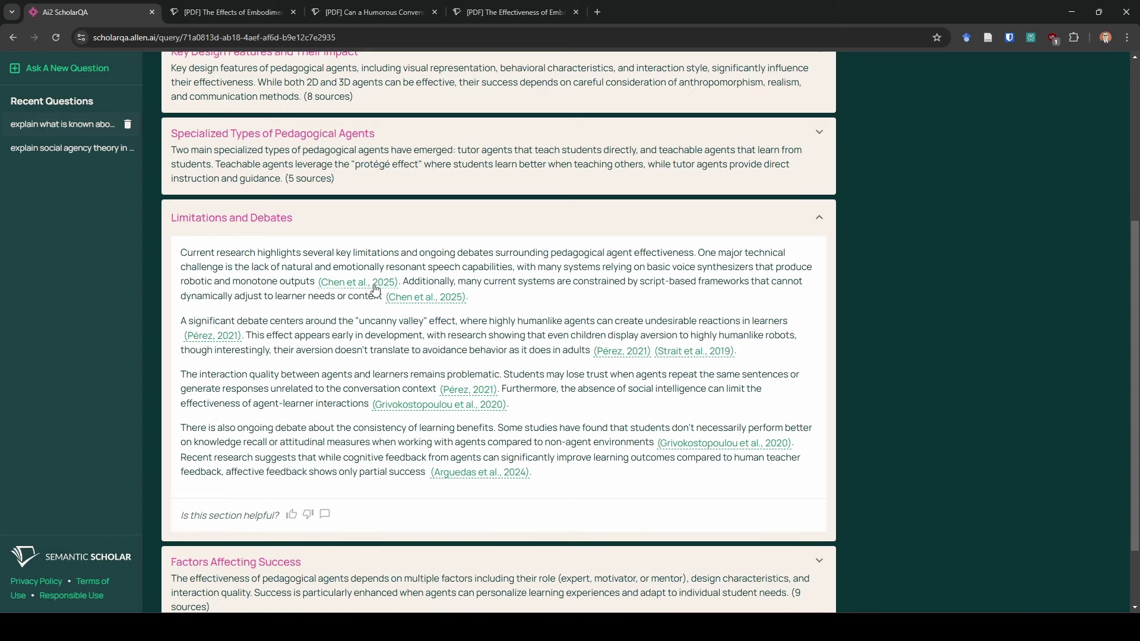
pyautogui.moveTo(478, 281); pyautogui.dragTo(232, 281)
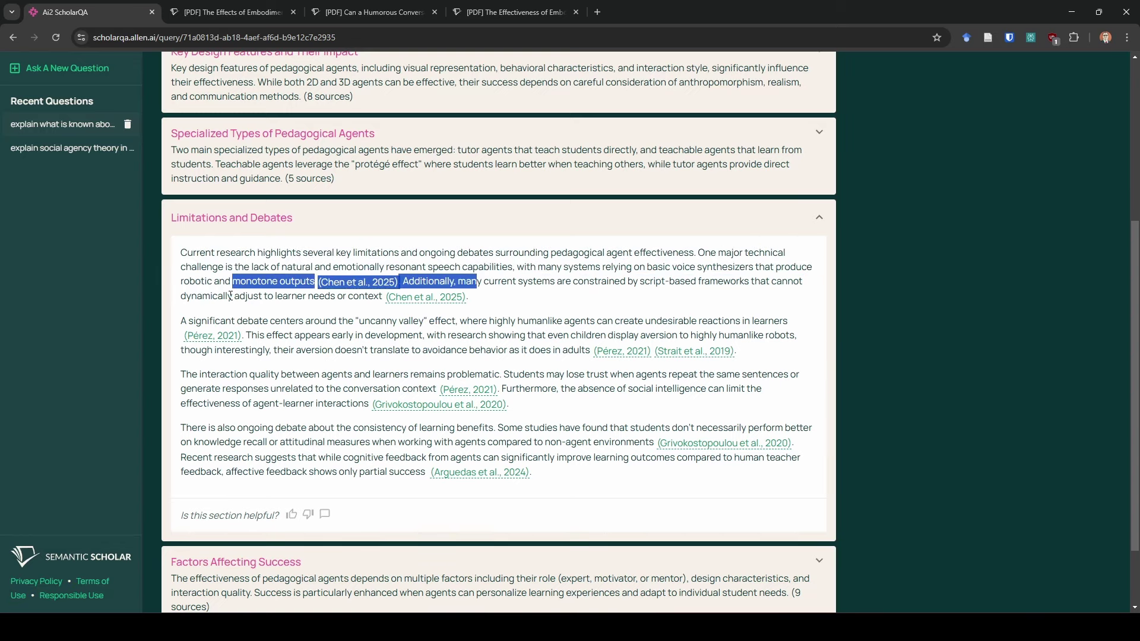
pyautogui.click(355, 315)
# - Read the paragraph on highly humanlike agents and highlight its mention of the "uncanny valley" effect
pyautogui.scroll(-1, 355, 316)
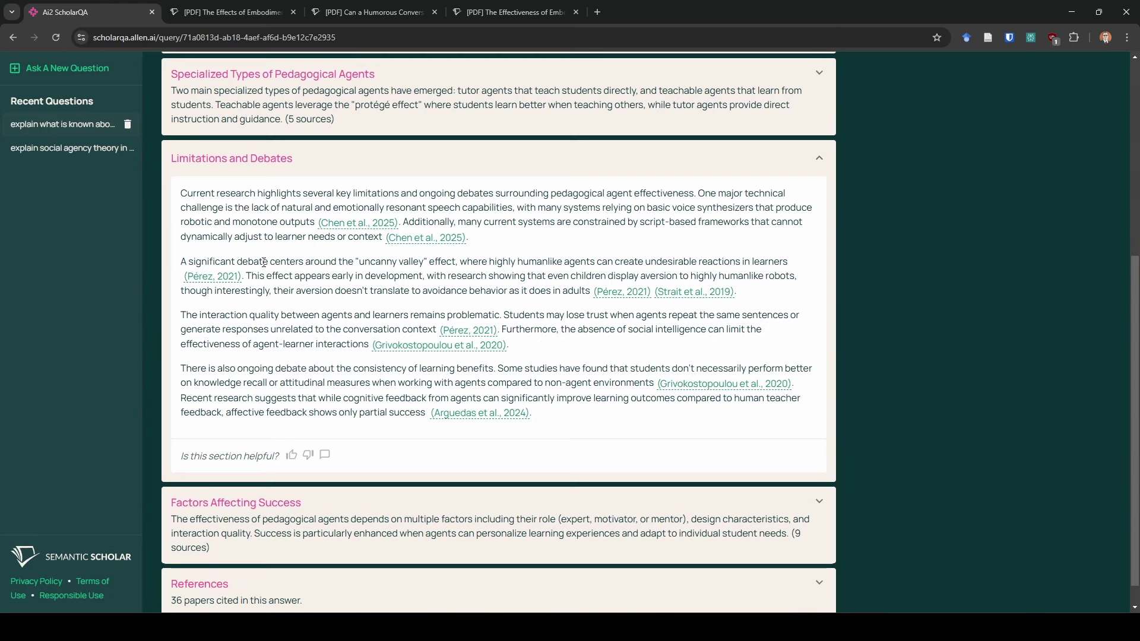
pyautogui.moveTo(265, 262); pyautogui.dragTo(597, 277)
pyautogui.click(552, 268)
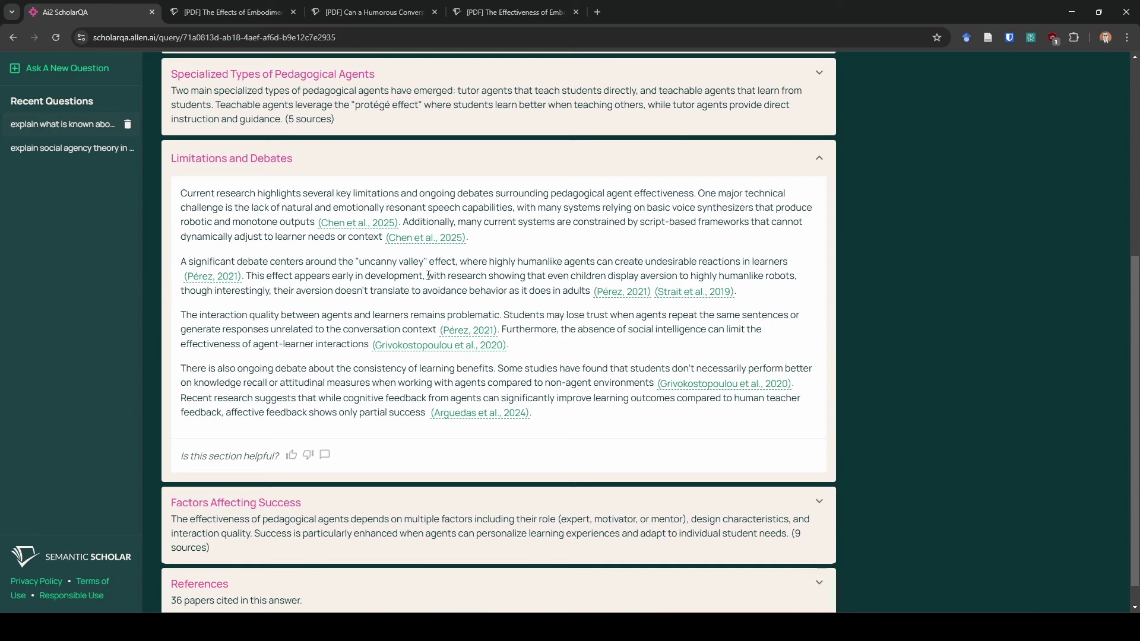
pyautogui.scroll(-1, 395, 278)
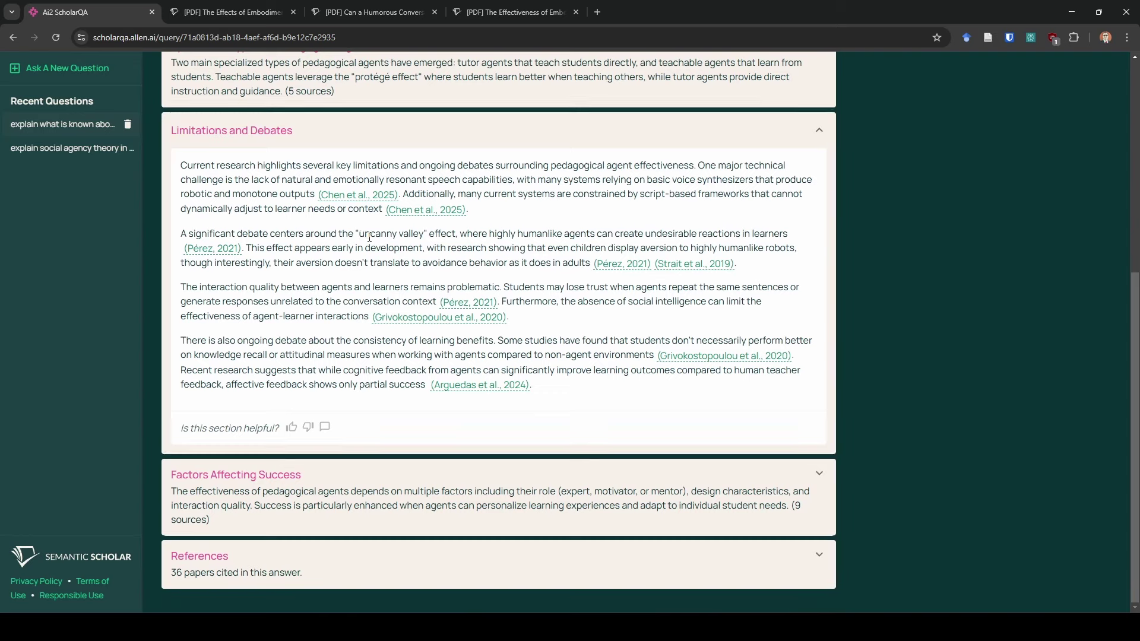
pyautogui.moveTo(351, 235); pyautogui.dragTo(458, 234)
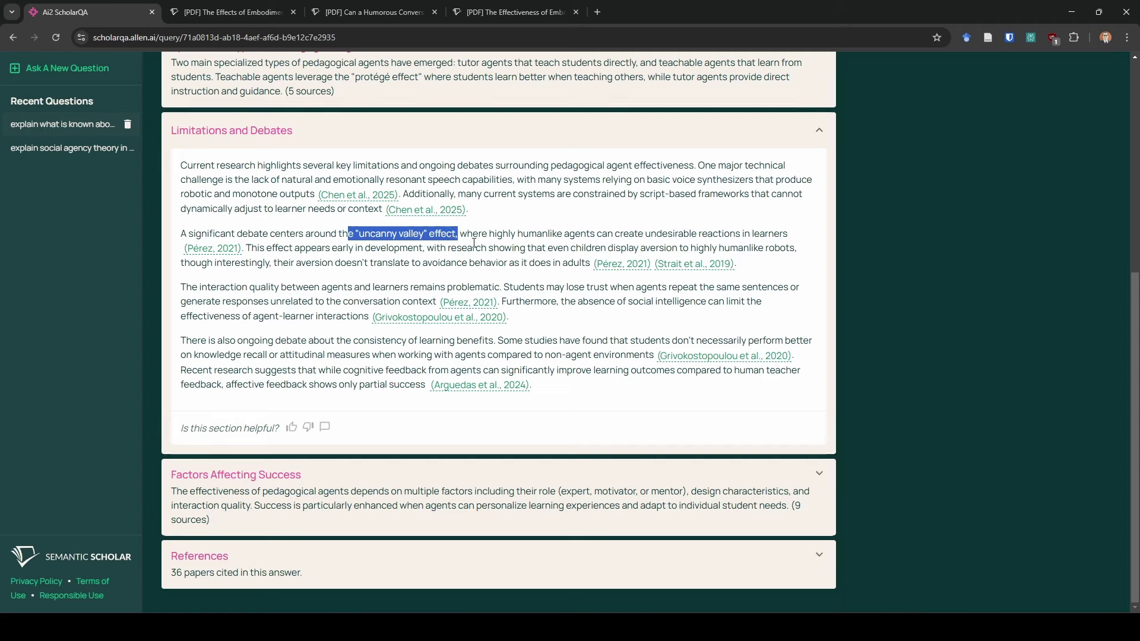
# - Highlight the claims on problematic agent-learner interaction quality and on the debated consistency of learning benefits
pyautogui.moveTo(253, 301); pyautogui.dragTo(443, 286)
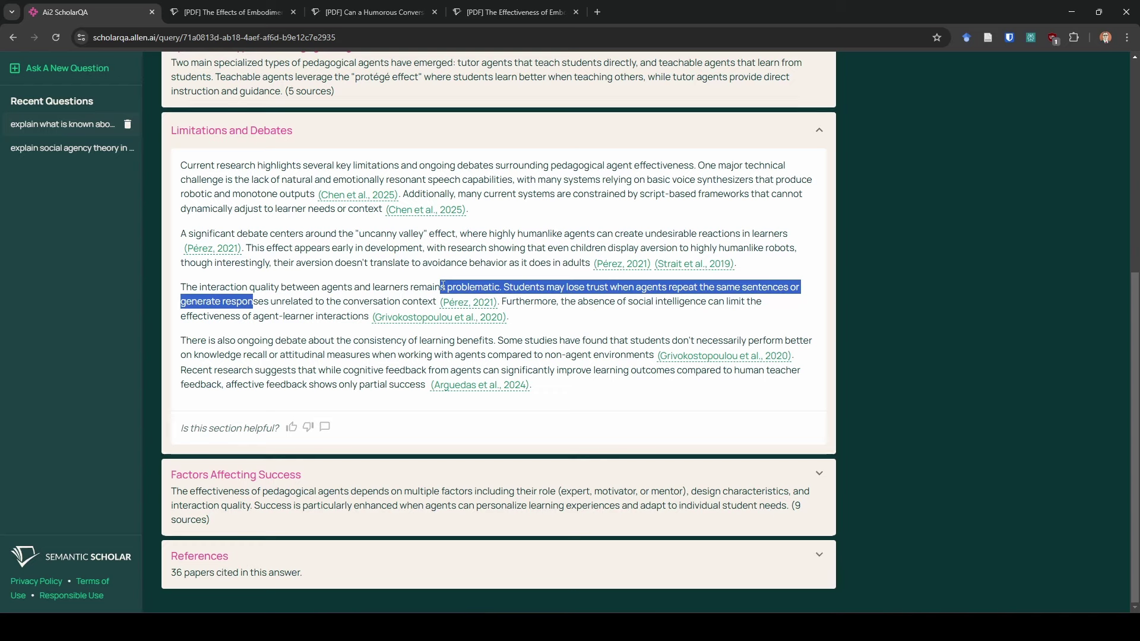
pyautogui.click(274, 287)
pyautogui.moveTo(274, 287); pyautogui.dragTo(390, 301)
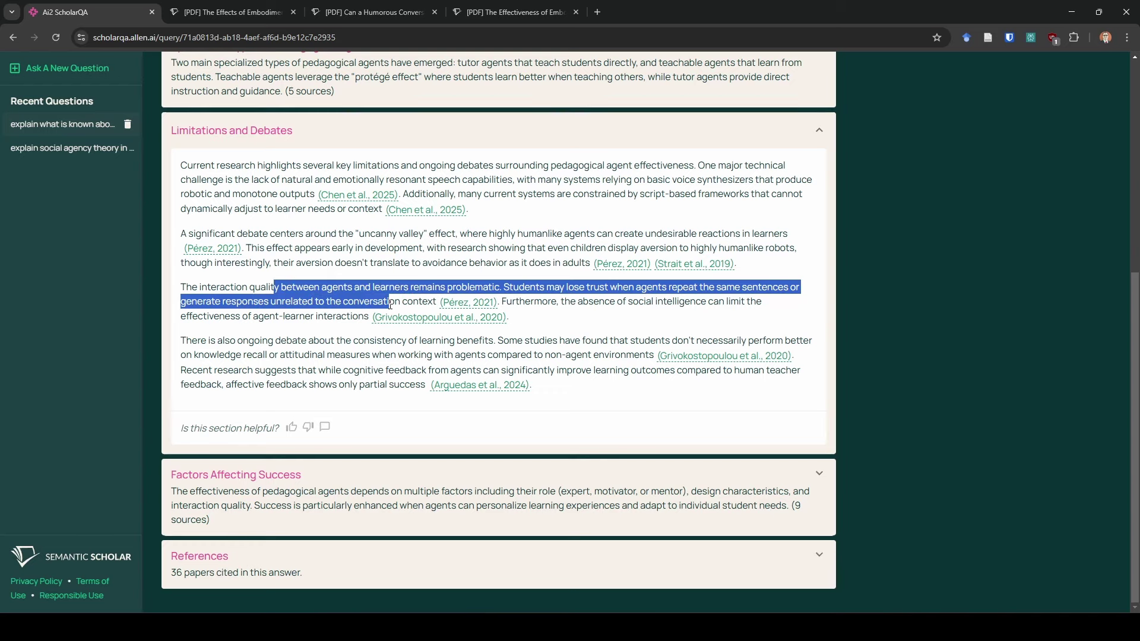
pyautogui.click(339, 307)
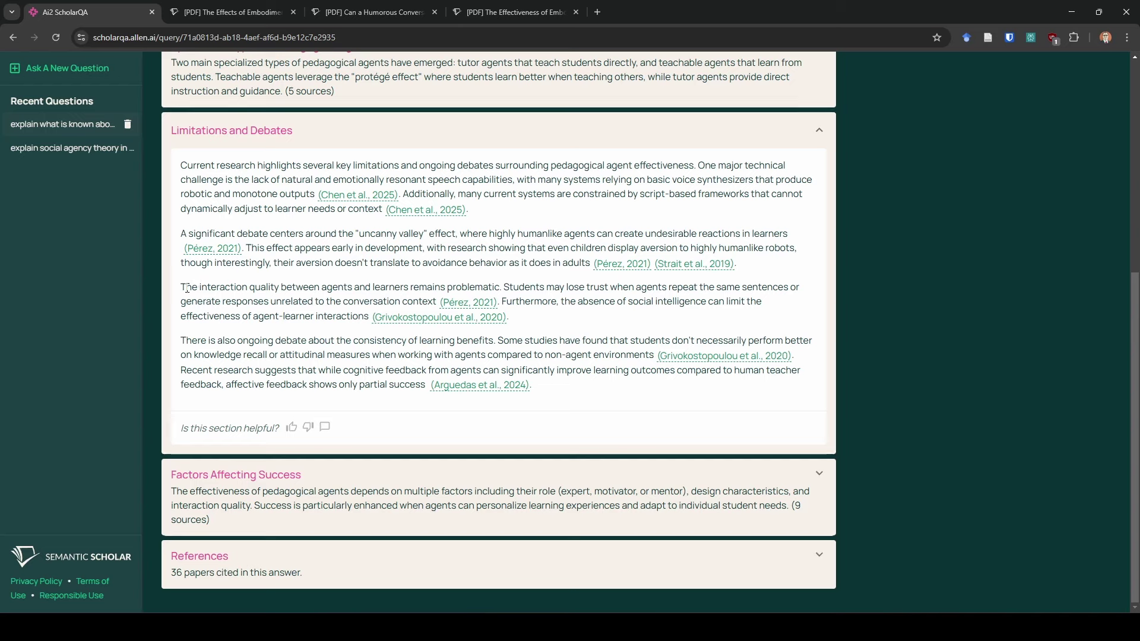
pyautogui.moveTo(186, 288); pyautogui.dragTo(429, 298)
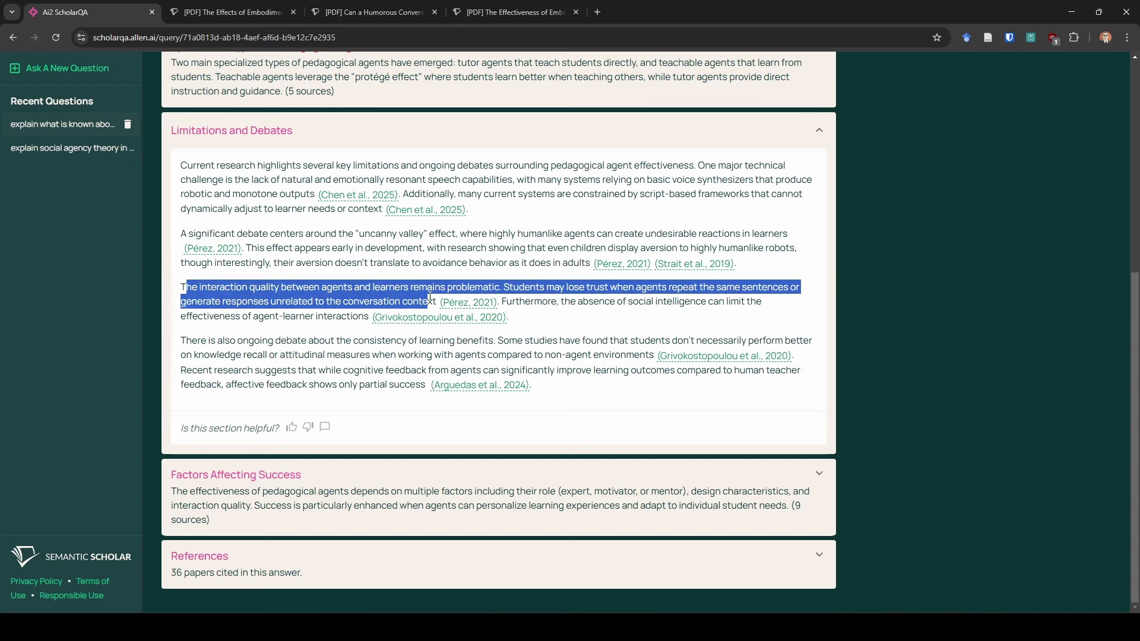
pyautogui.click(416, 298)
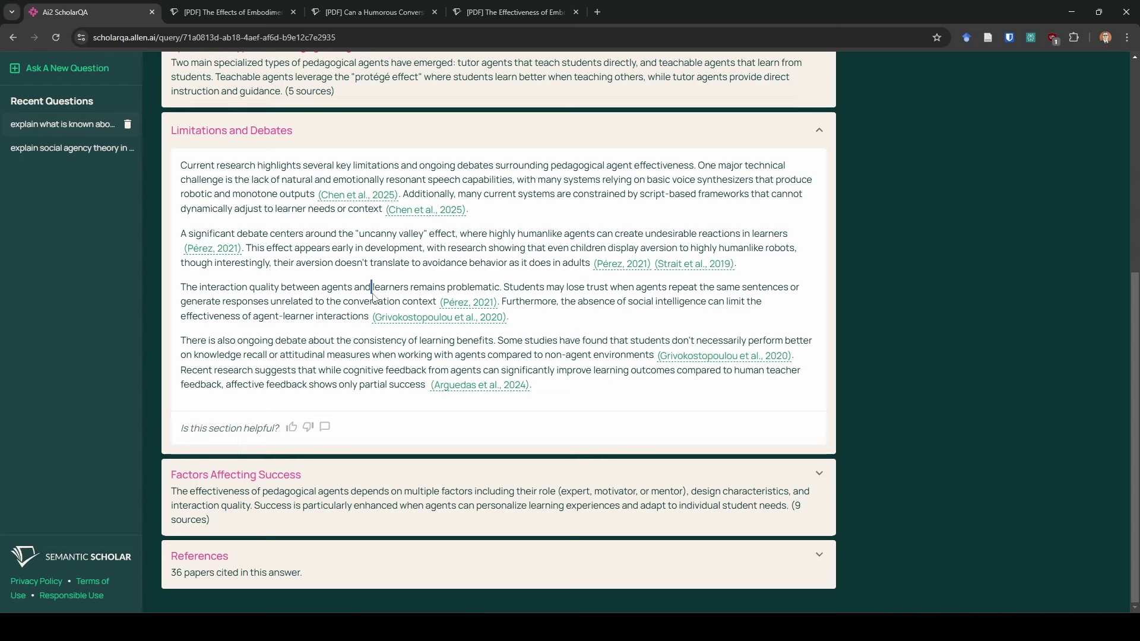
pyautogui.moveTo(373, 301); pyautogui.dragTo(361, 291)
pyautogui.click(352, 290)
pyautogui.moveTo(210, 341); pyautogui.dragTo(558, 343)
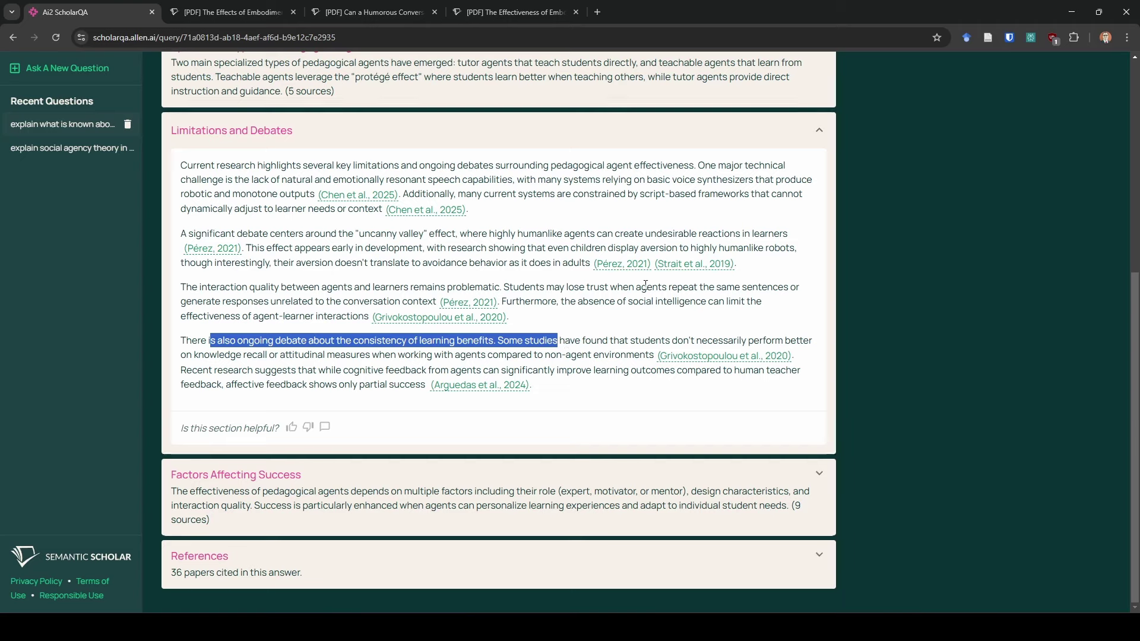
pyautogui.click(636, 335)
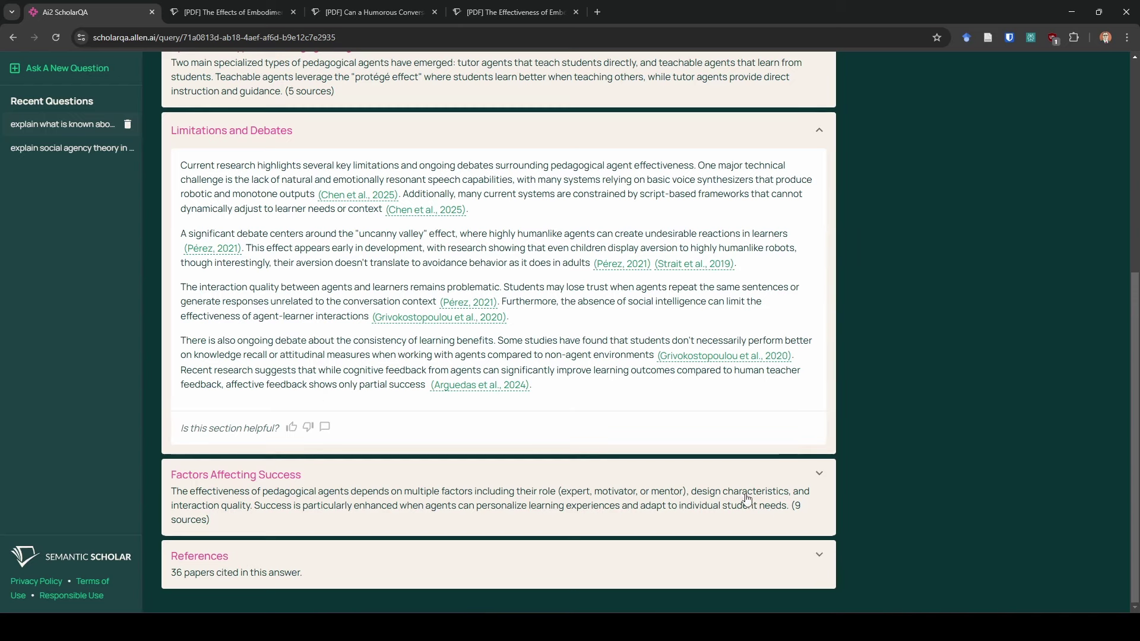
# - Expand the Factors Affecting Success section and bring its list of key factors into view
pyautogui.click(771, 482)
pyautogui.scroll(-6, 913, 387)
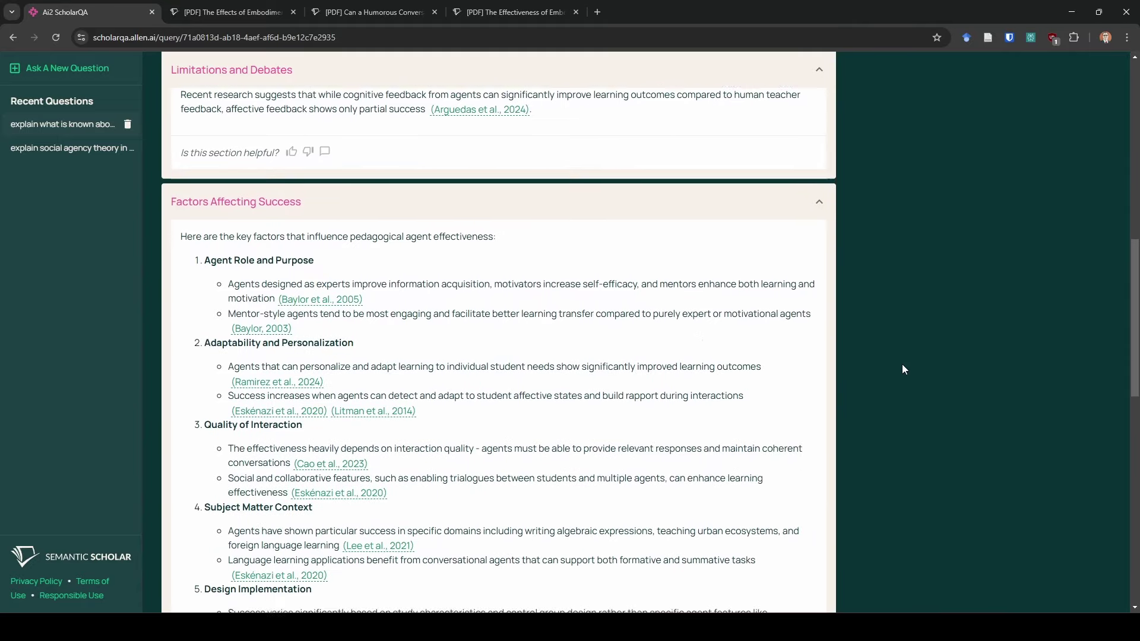
pyautogui.scroll(-1, 507, 251)
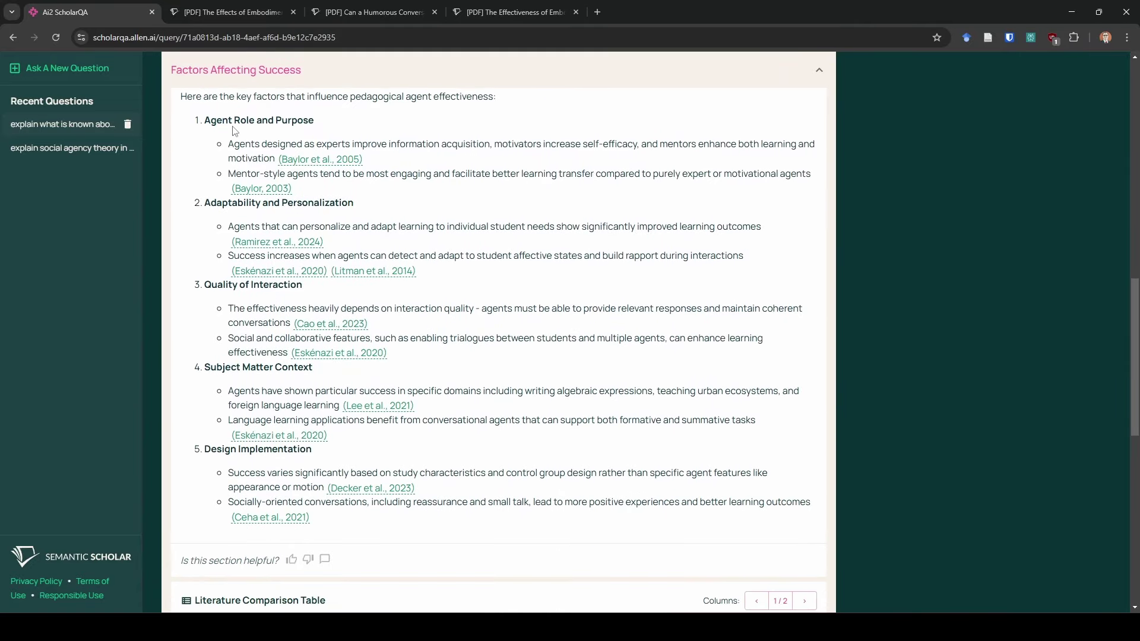
# - Highlight the Agent Role and Purpose heading and read on through the other factors down to Design Implementation
pyautogui.moveTo(229, 121); pyautogui.dragTo(318, 127)
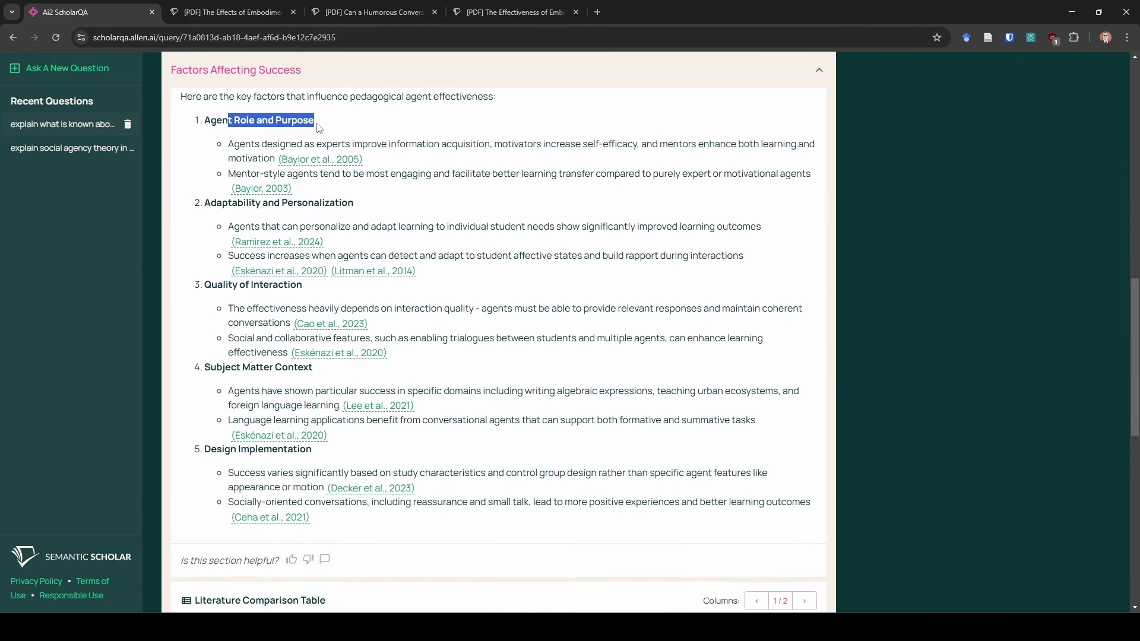
pyautogui.click(319, 127)
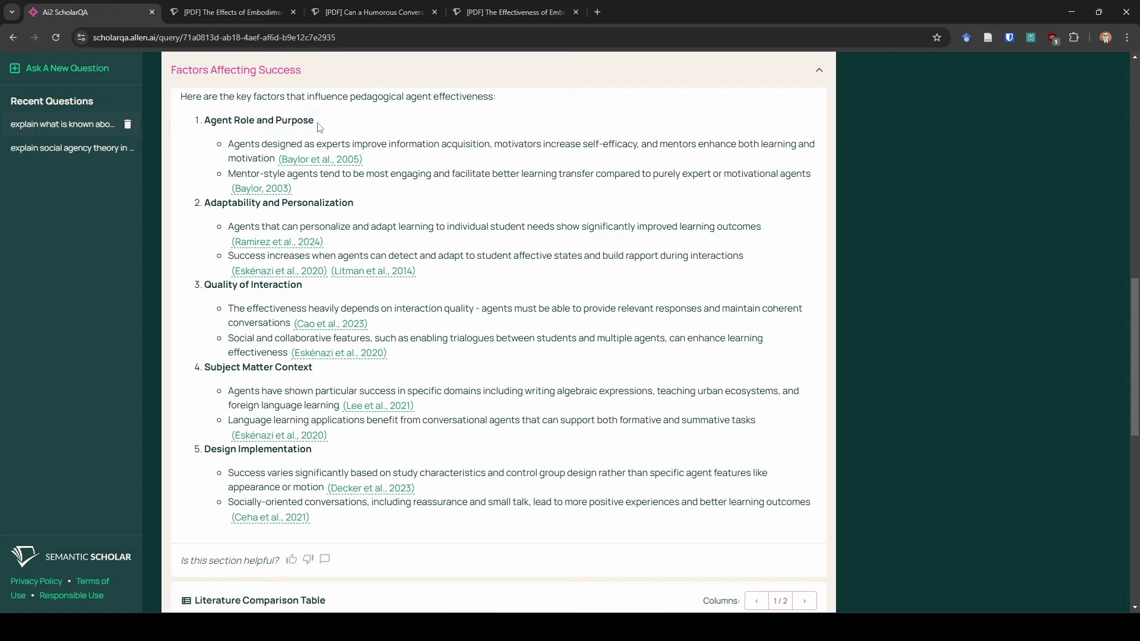
pyautogui.moveTo(318, 128); pyautogui.dragTo(222, 122)
pyautogui.click(223, 122)
pyautogui.scroll(-1, 299, 197)
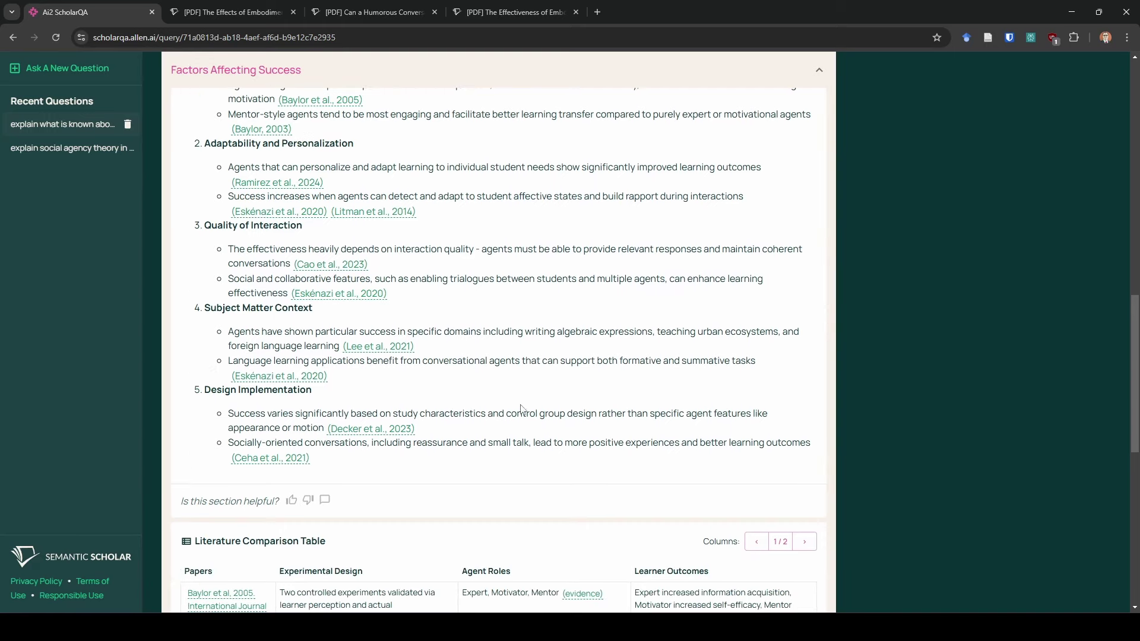
# - Collapse the Factors Affecting Success and Limitations and Debates sections and highlight the question heading above the answer
pyautogui.scroll(-1, 522, 410)
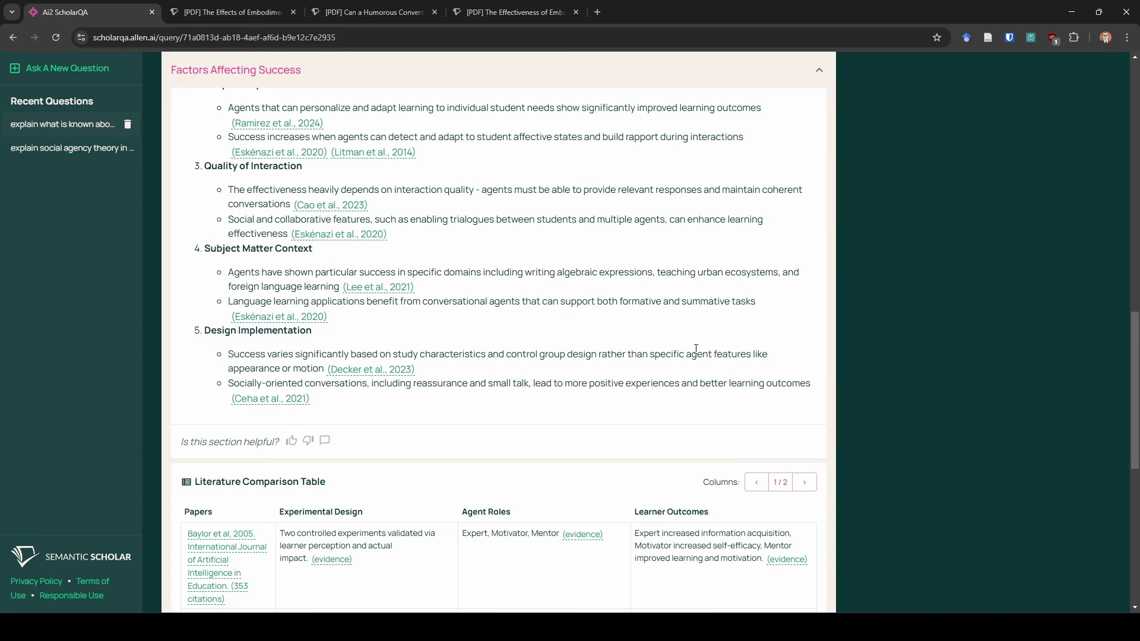
pyautogui.scroll(5, 696, 349)
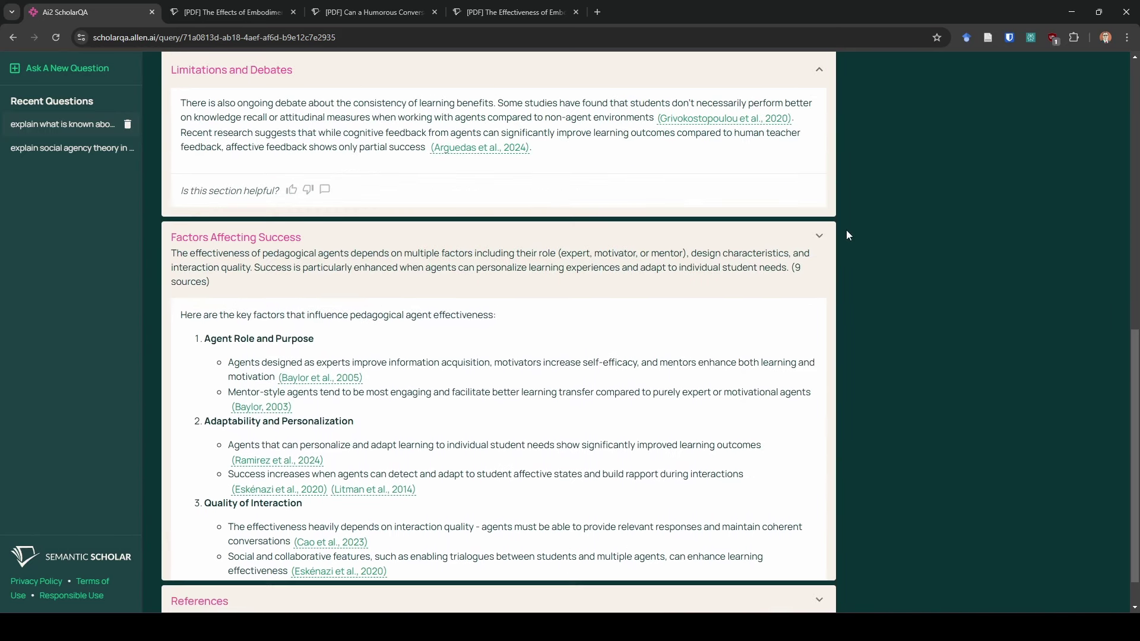
pyautogui.scroll(5, 845, 227)
pyautogui.click(819, 356)
pyautogui.scroll(3, 842, 282)
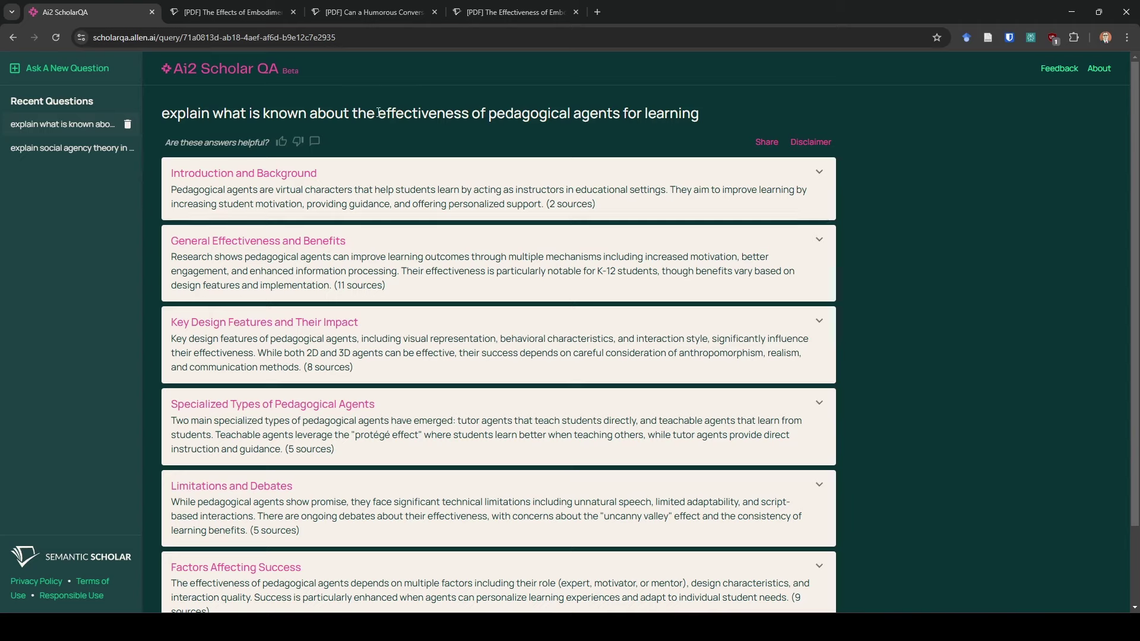
pyautogui.moveTo(279, 113); pyautogui.dragTo(704, 113)
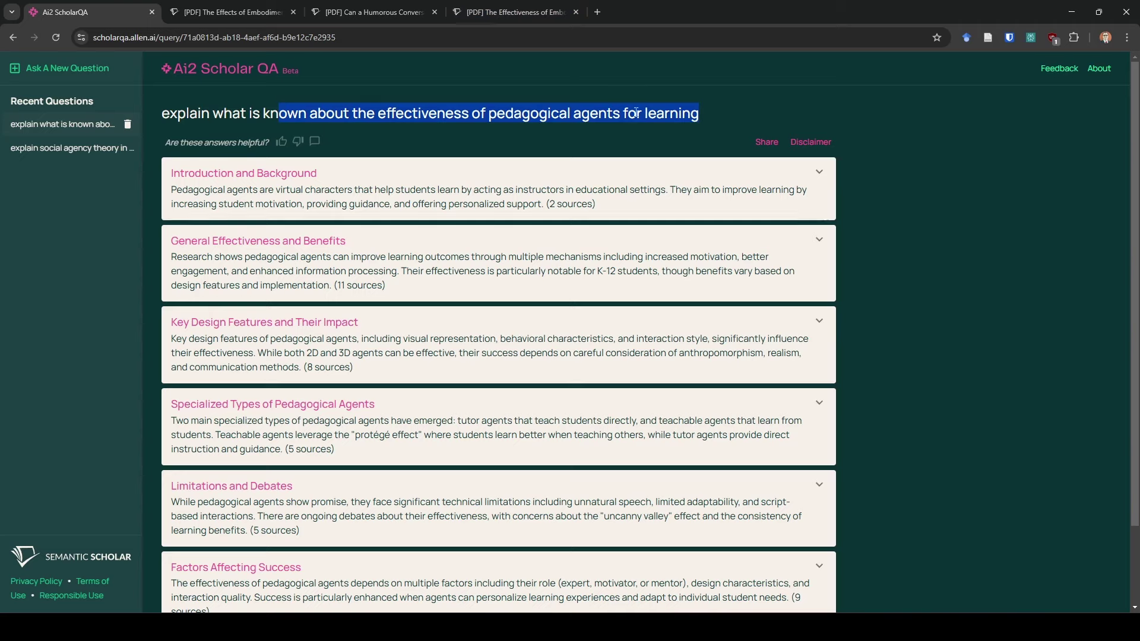
pyautogui.click(949, 247)
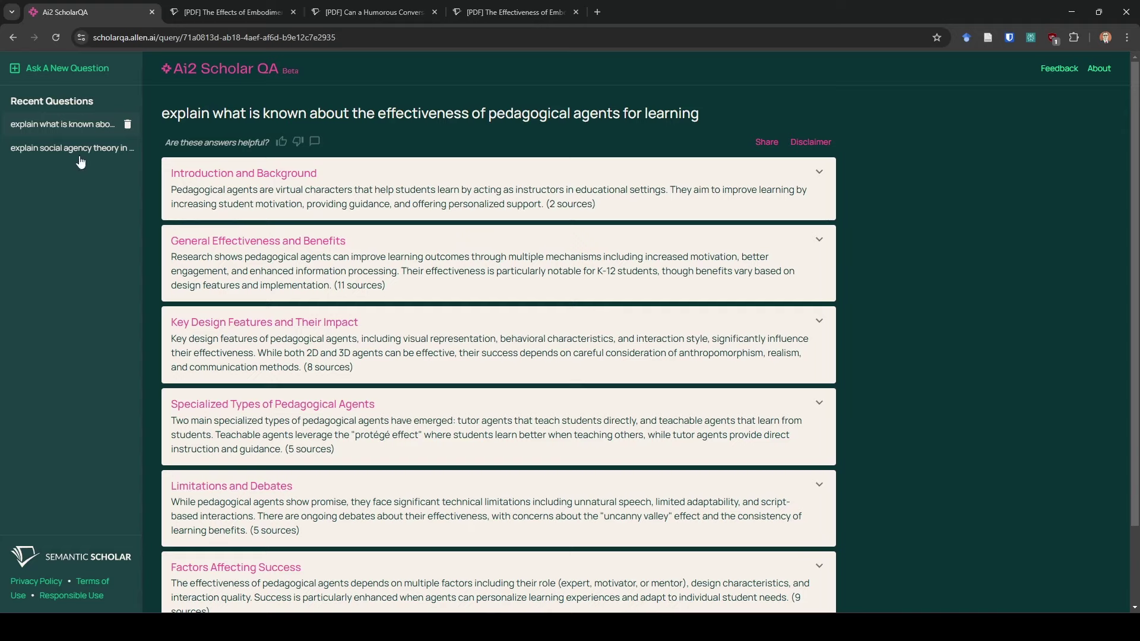
# - Ask a new question: "what are the major review papers and meta-analyses in the field of pedagogical agents specifically speaking to their impacts on learning and motivation"
pyautogui.click(79, 75)
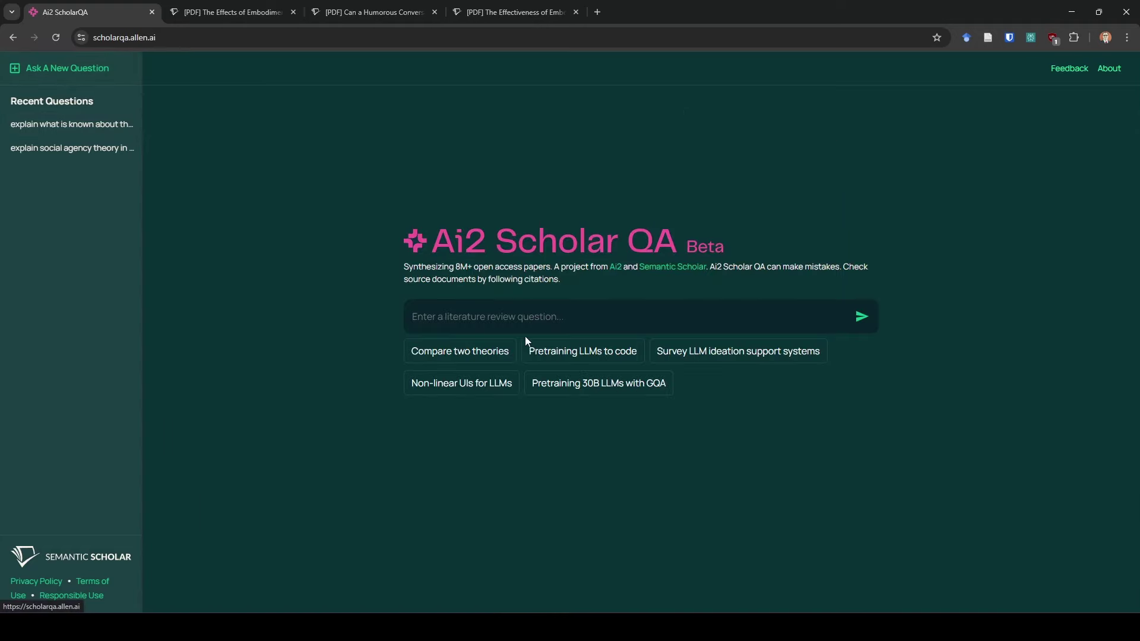
pyautogui.write('what')
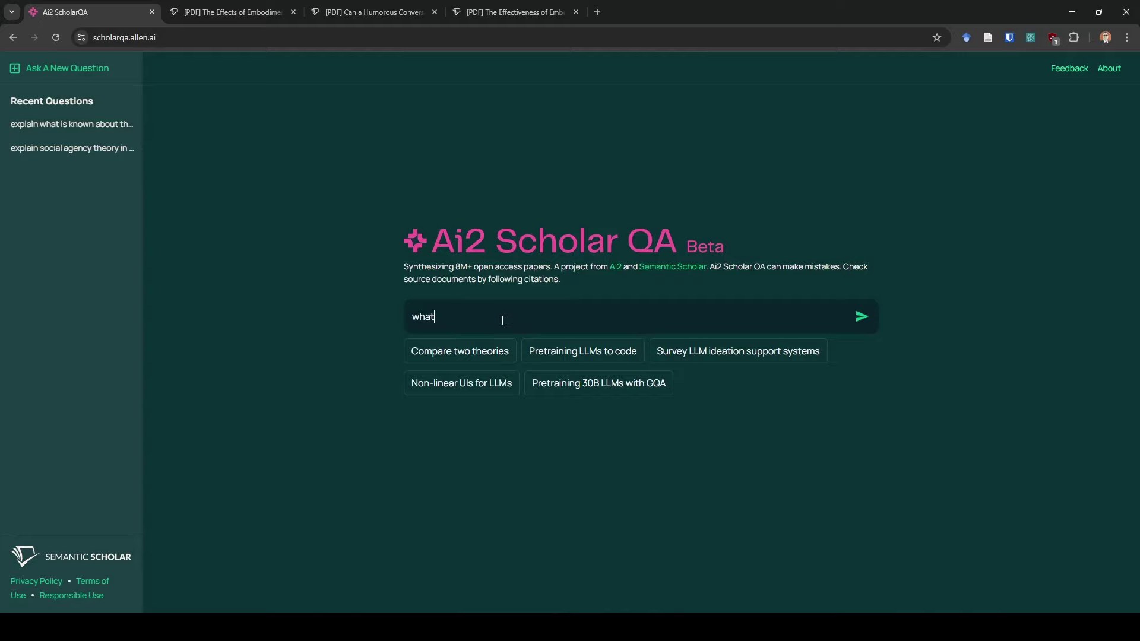
pyautogui.write(' are the major review papers around t')
pyautogui.press('BackSpace')
pyautogui.press('BackSpace')
pyautogui.press('BackSpace')
pyautogui.press('BackSpace')
pyautogui.press('BackSpace')
pyautogui.press('BackSpace')
pyautogui.write('in the field of pedag')
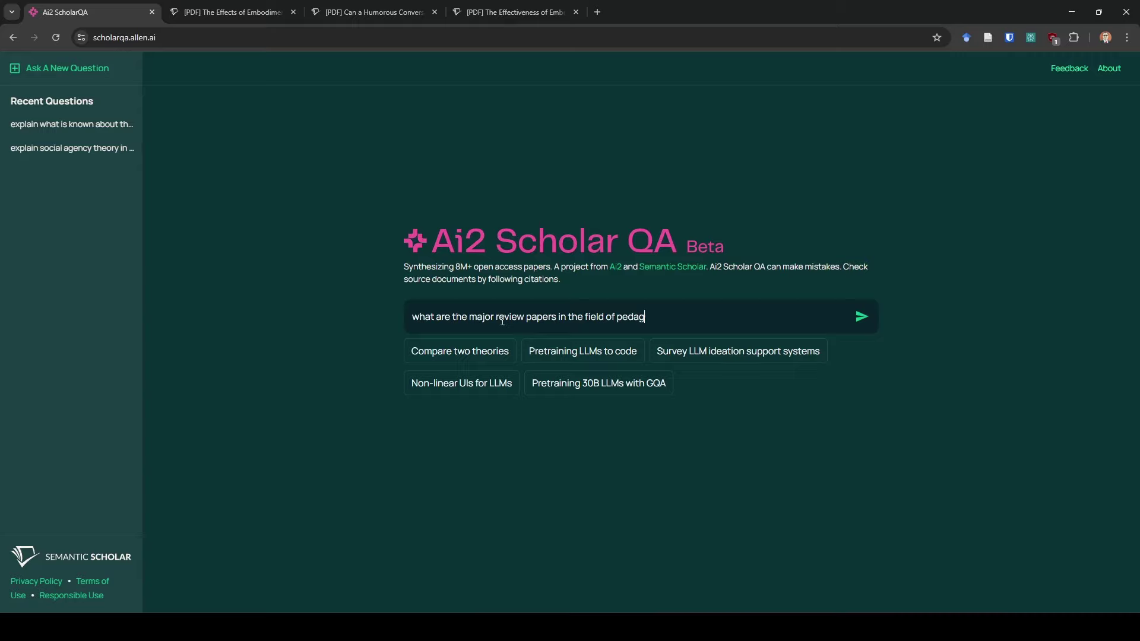
pyautogui.write('ogical agents specifically speaking to their impacts on ')
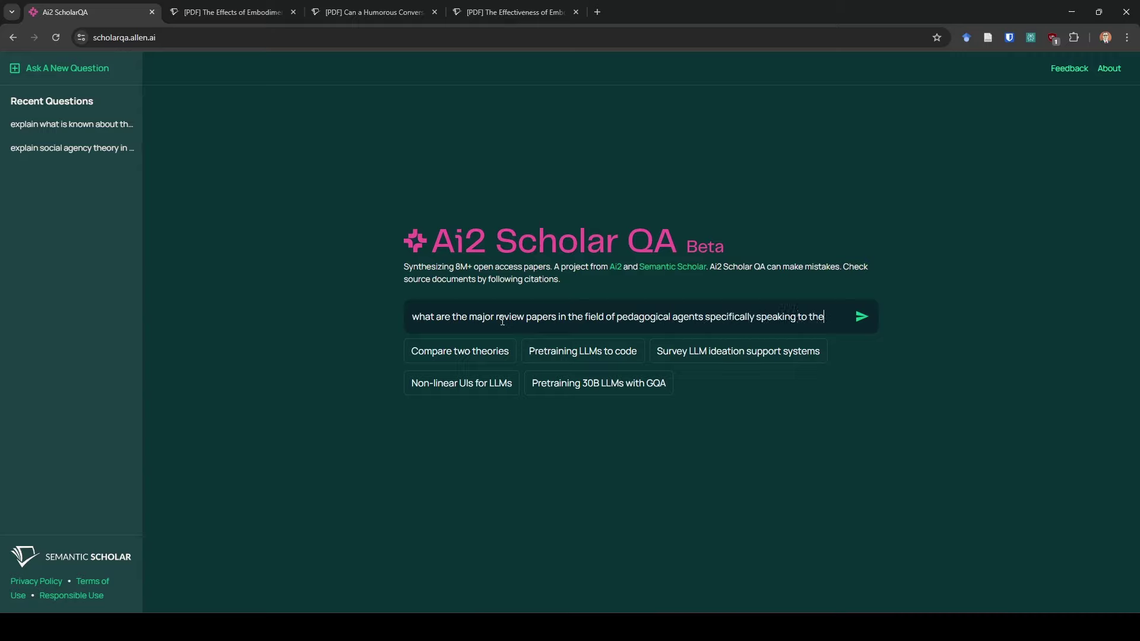
pyautogui.write('learning and motivation')
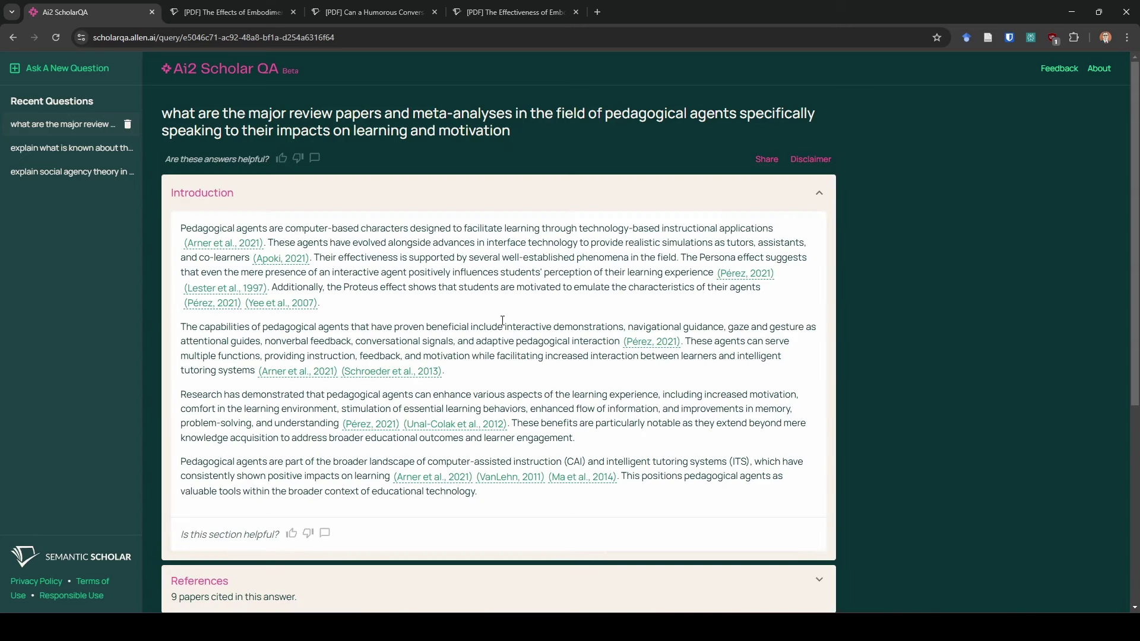
# - Read the generated Introduction section with its citations and collapse it
pyautogui.scroll(-1, 500, 317)
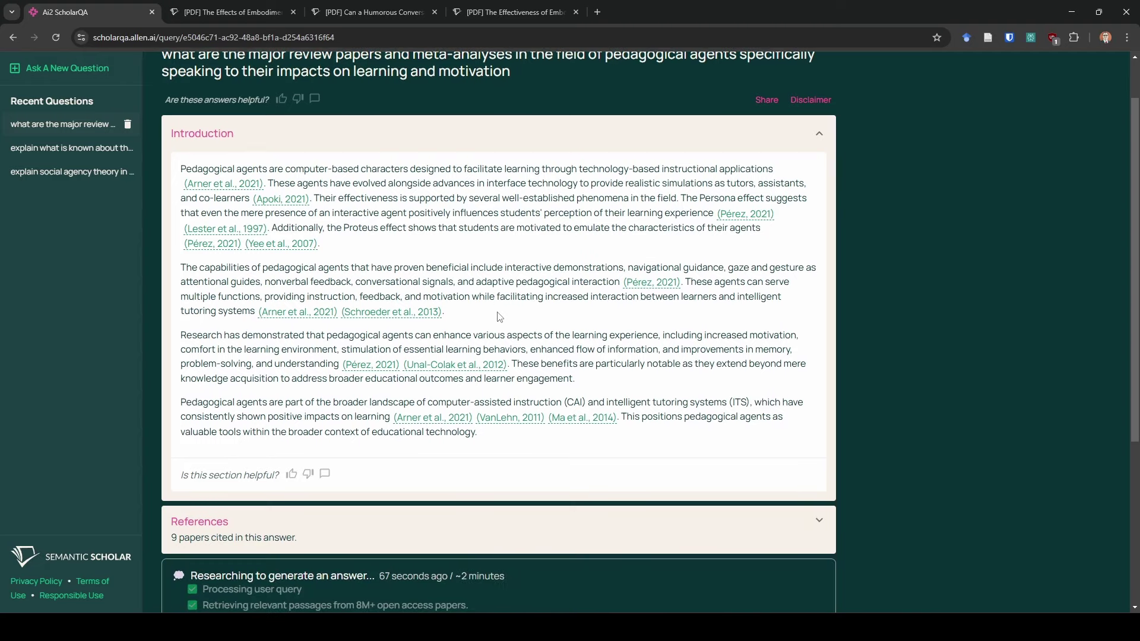
pyautogui.moveTo(518, 422)
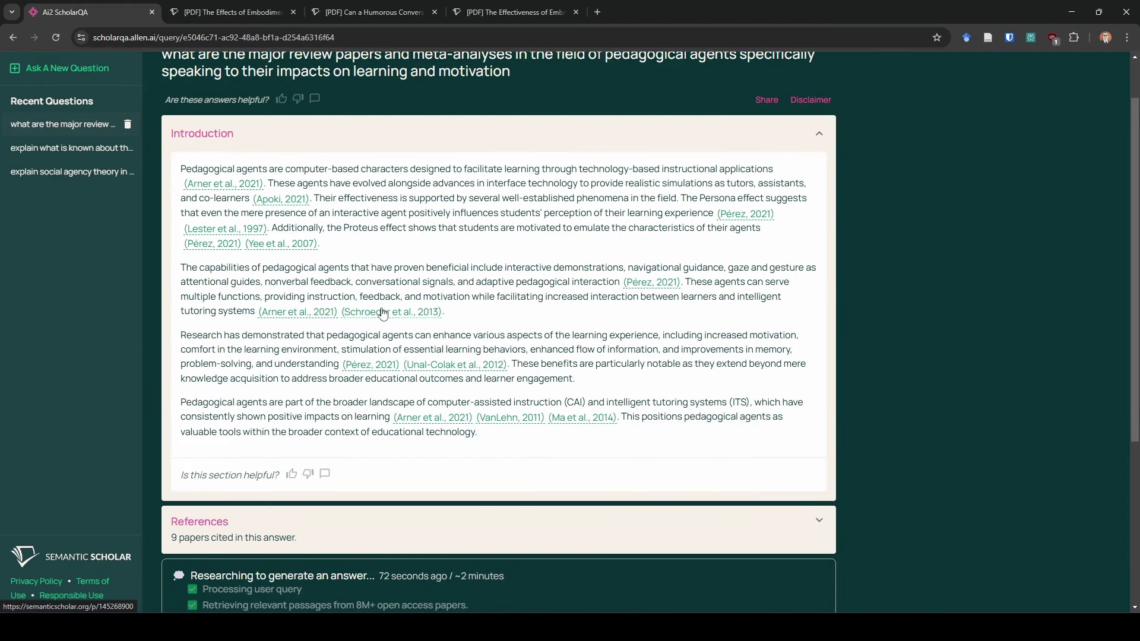
pyautogui.moveTo(384, 311)
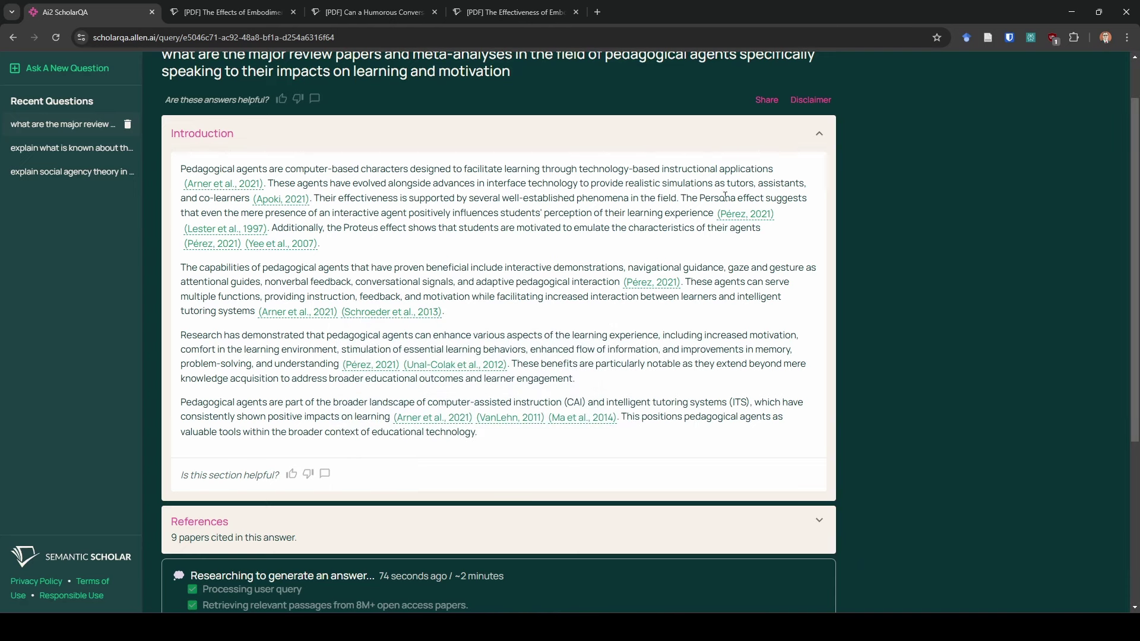
pyautogui.click(760, 143)
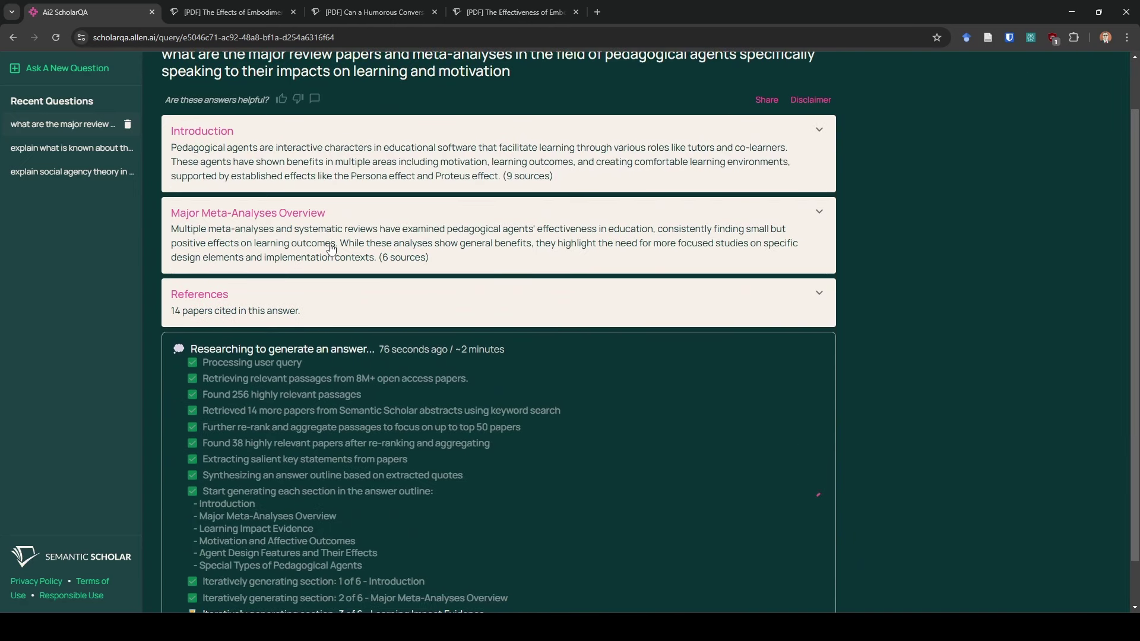
# - Expand the Major Meta-Analyses Overview section and check the sources cited in its first paragraph
pyautogui.click(330, 221)
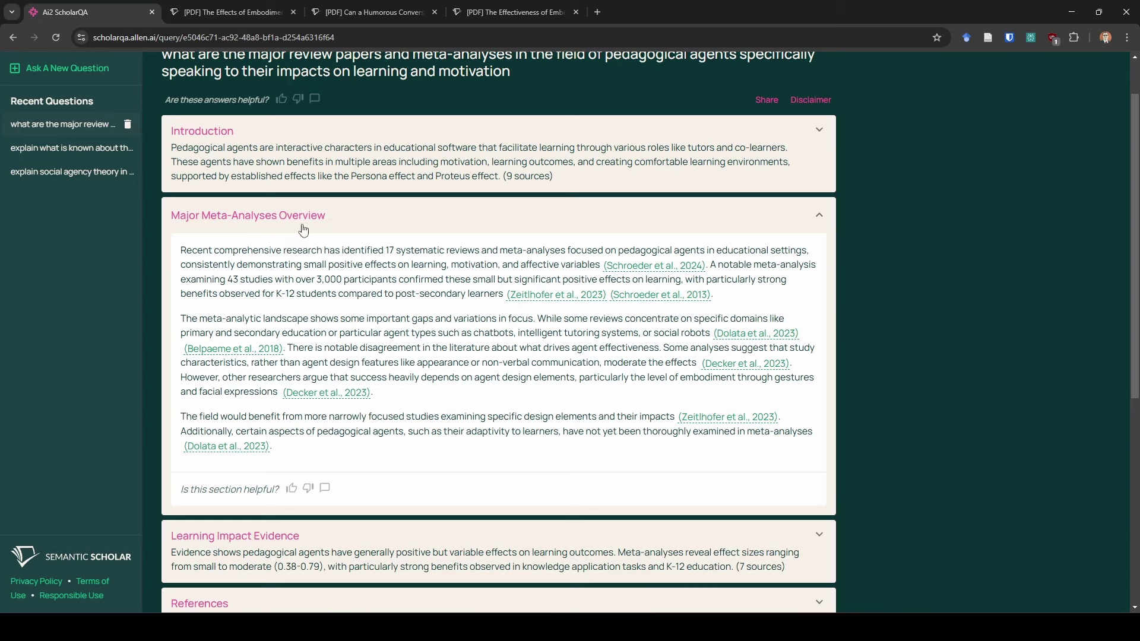
pyautogui.moveTo(638, 264)
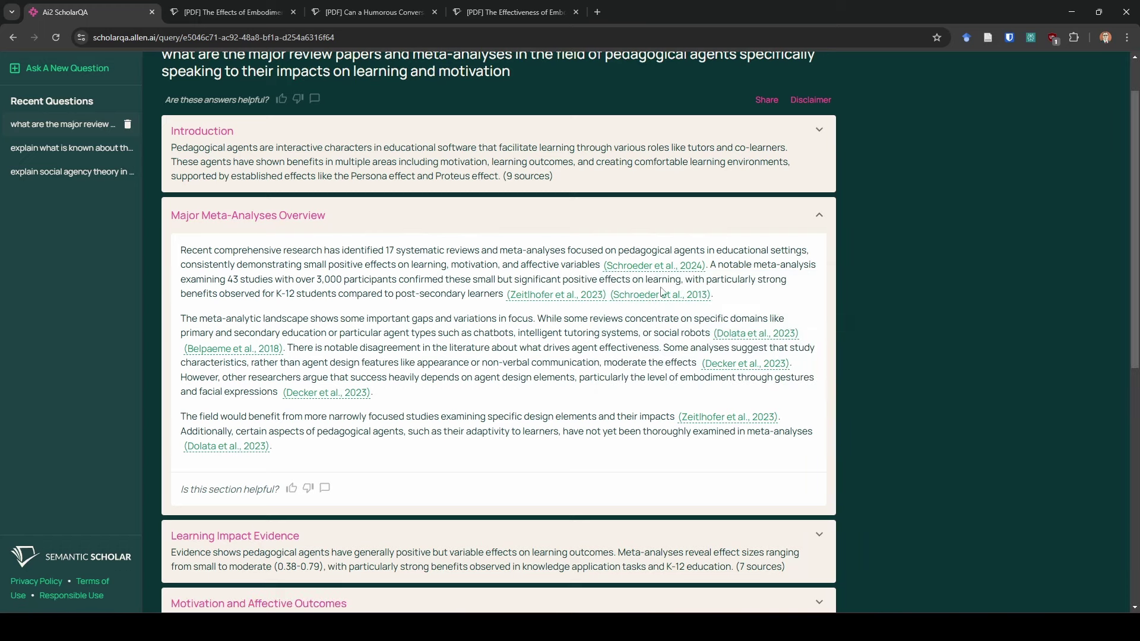
pyautogui.moveTo(659, 295)
pyautogui.moveTo(521, 298)
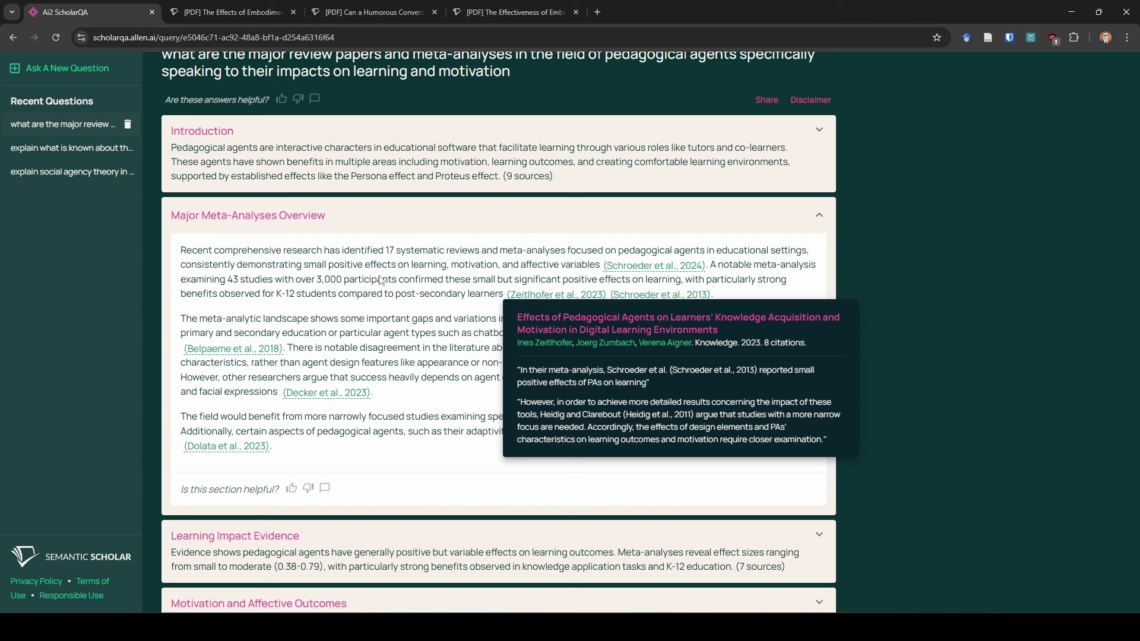
# - Highlight the passage on gaps, variations in focus and disagreement in the meta-analytic literature, and collapse the Major Meta-Analyses Overview section
pyautogui.scroll(-1, 291, 297)
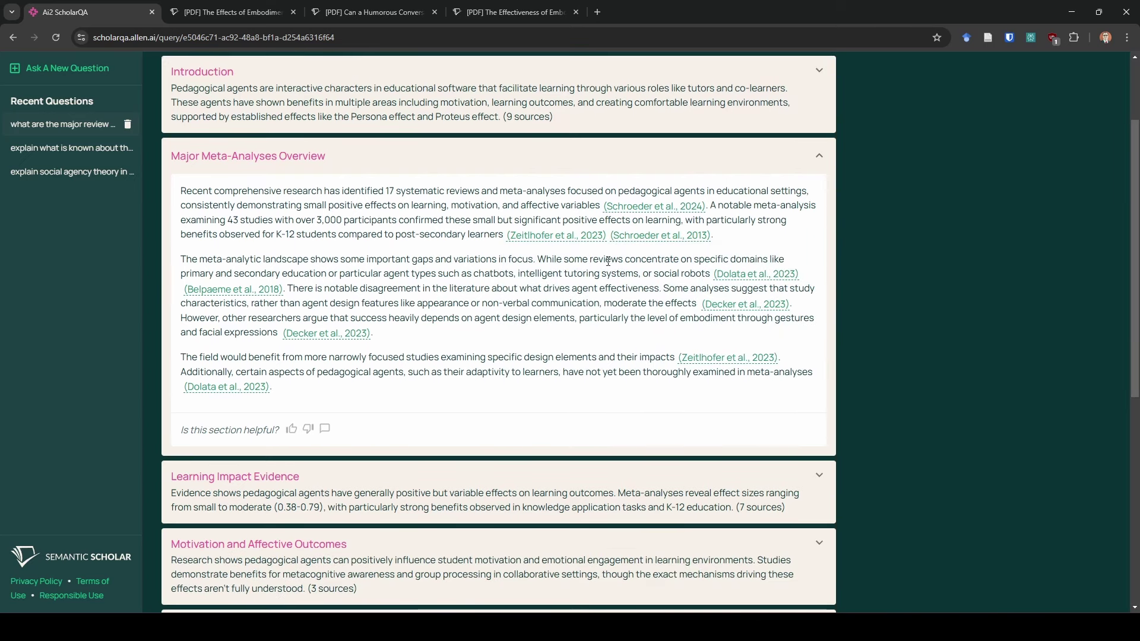
pyautogui.moveTo(428, 261); pyautogui.dragTo(473, 286)
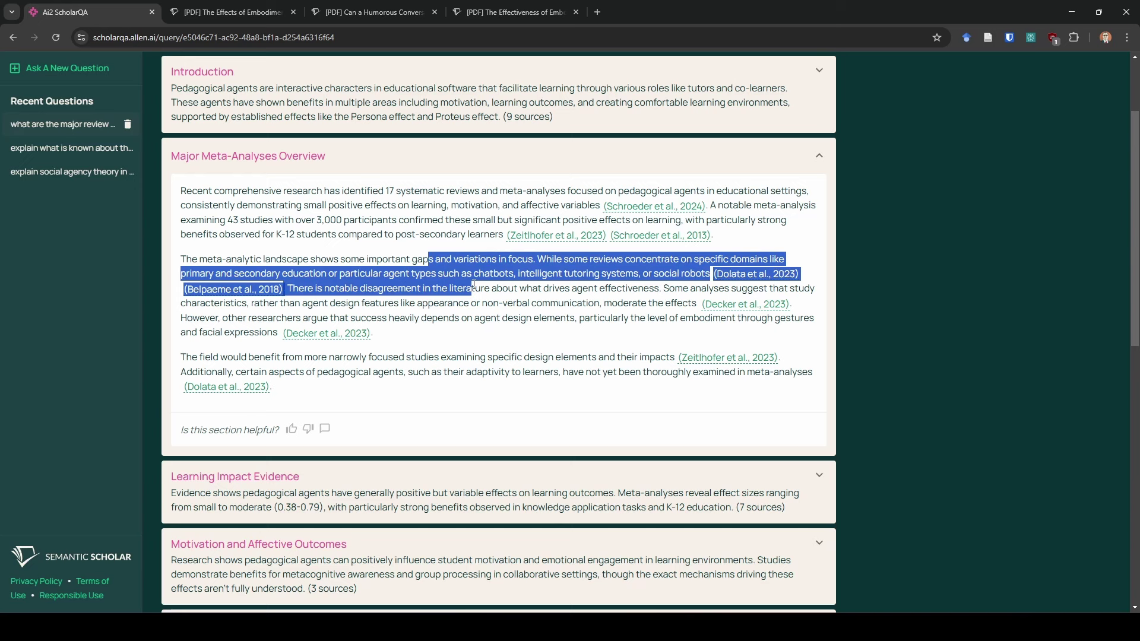
pyautogui.click(504, 306)
pyautogui.scroll(-1, 480, 325)
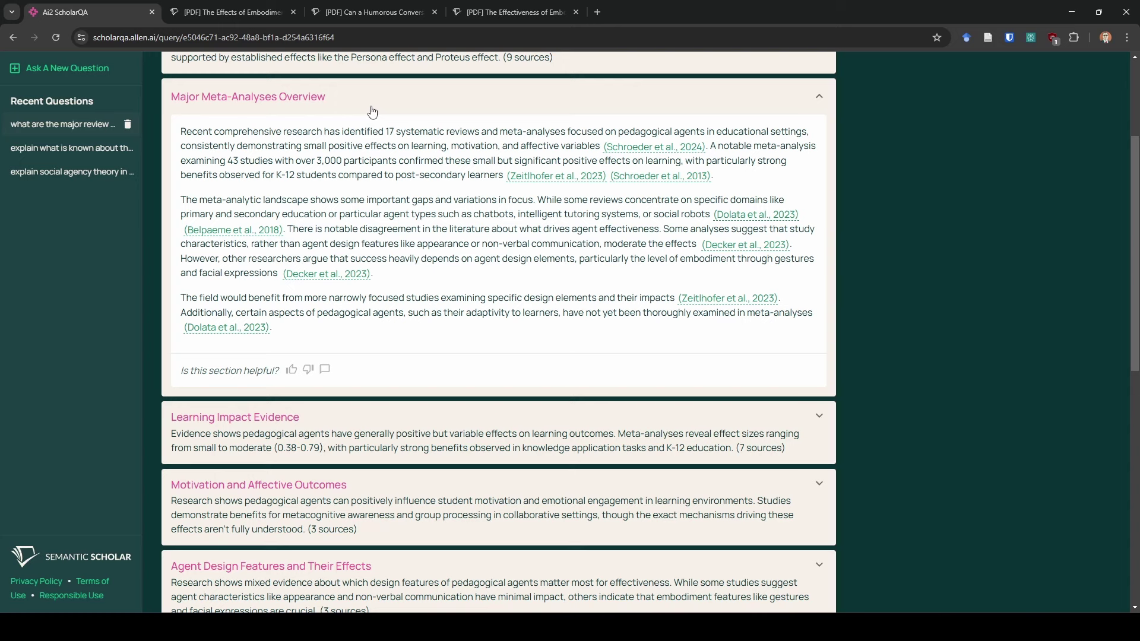
pyautogui.moveTo(647, 148)
pyautogui.click(419, 105)
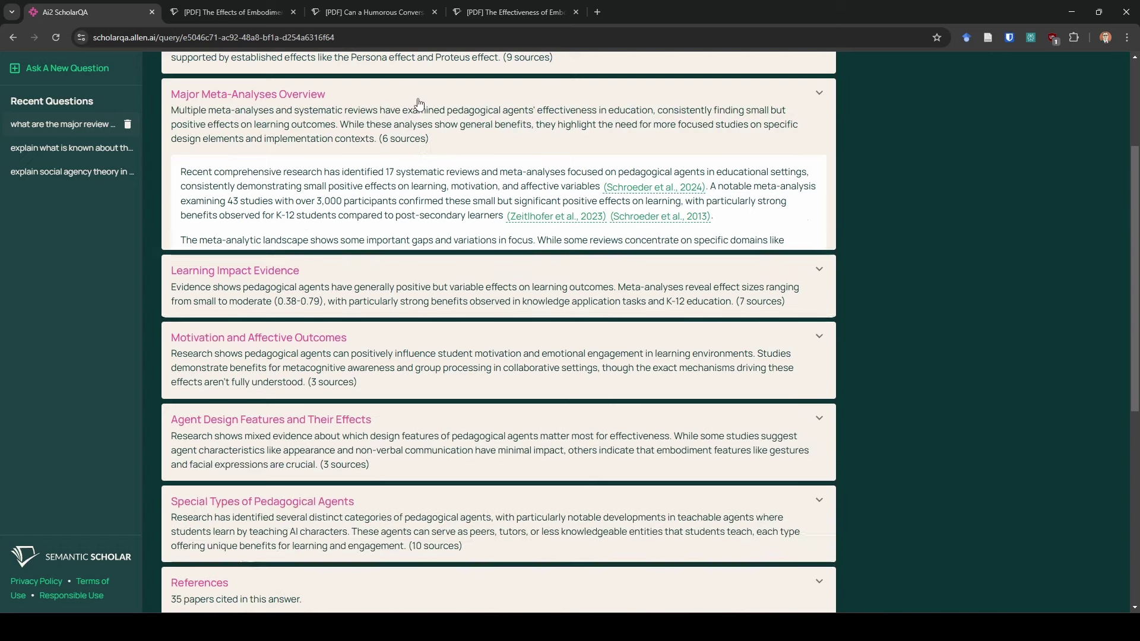
# - Expand the Learning Impact Evidence section and highlight its claims on small but significant positive effects and on specific implementation factors
pyautogui.click(377, 179)
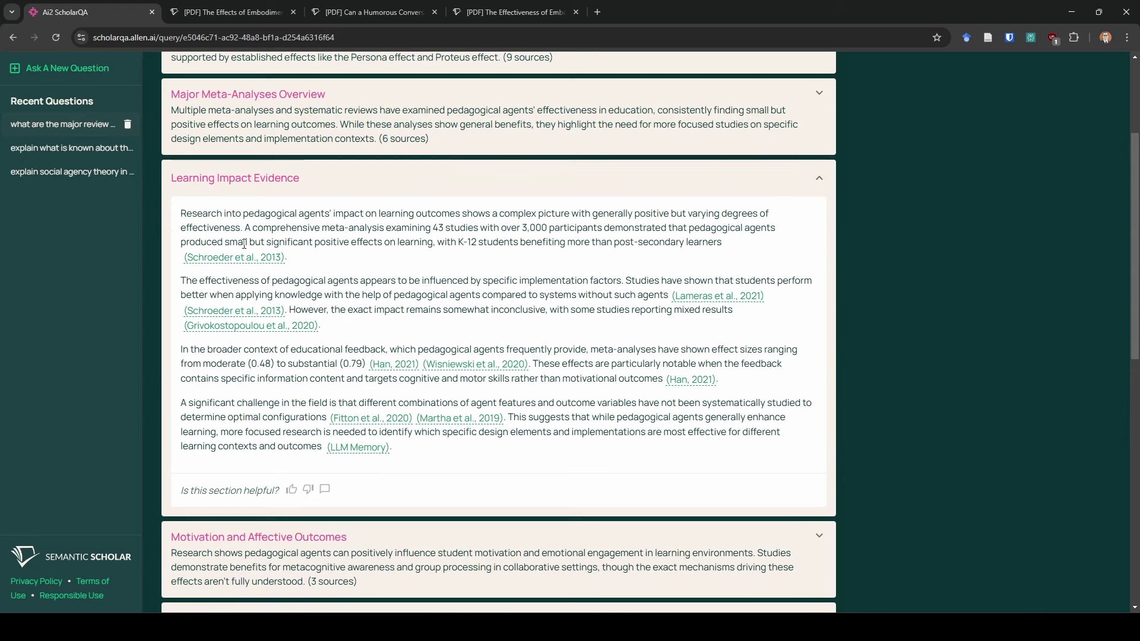
pyautogui.moveTo(224, 242); pyautogui.dragTo(374, 241)
pyautogui.click(366, 286)
pyautogui.moveTo(336, 280); pyautogui.dragTo(623, 282)
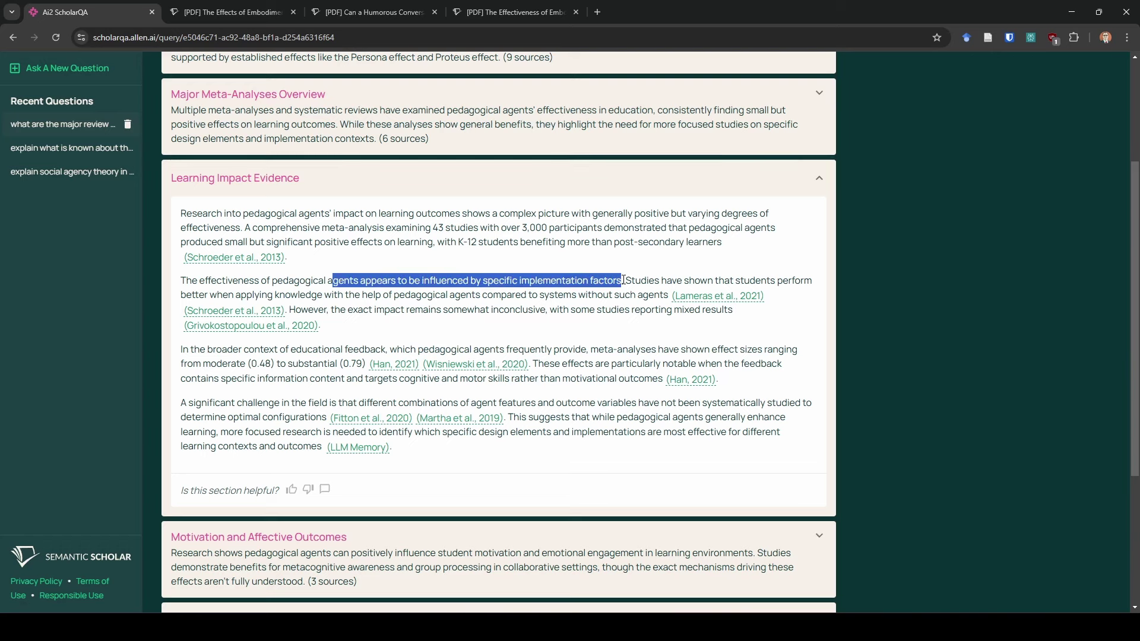
pyautogui.click(443, 300)
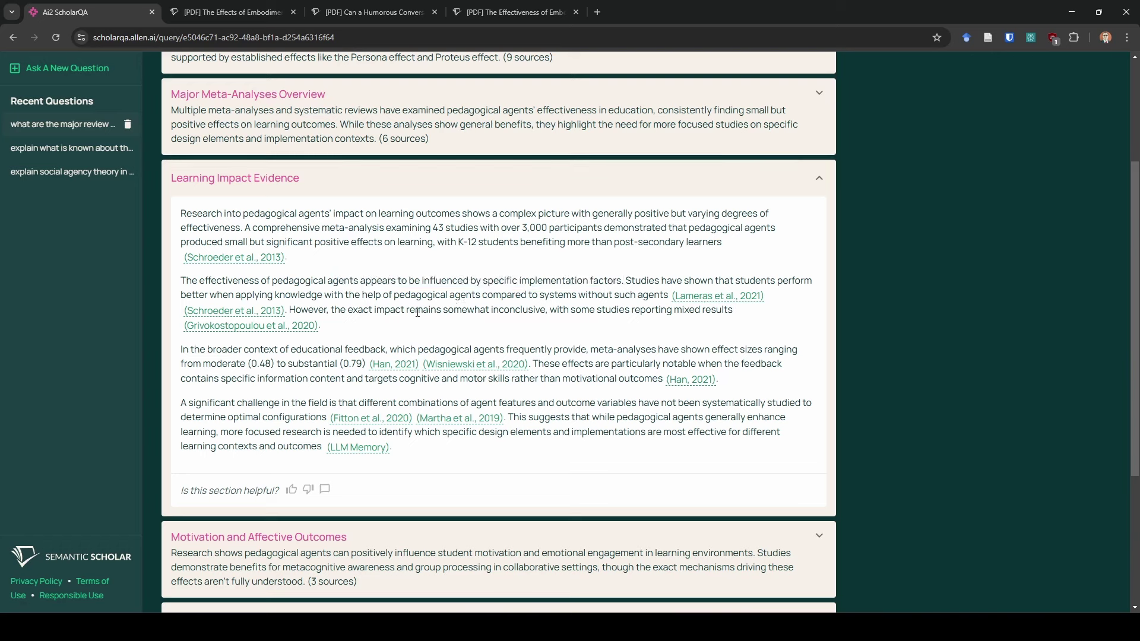
# - Highlight the statement on inconclusive impact and mixed study results, and collapse the Learning Impact Evidence section
pyautogui.moveTo(416, 310); pyautogui.dragTo(672, 327)
pyautogui.click(540, 369)
pyautogui.click(487, 194)
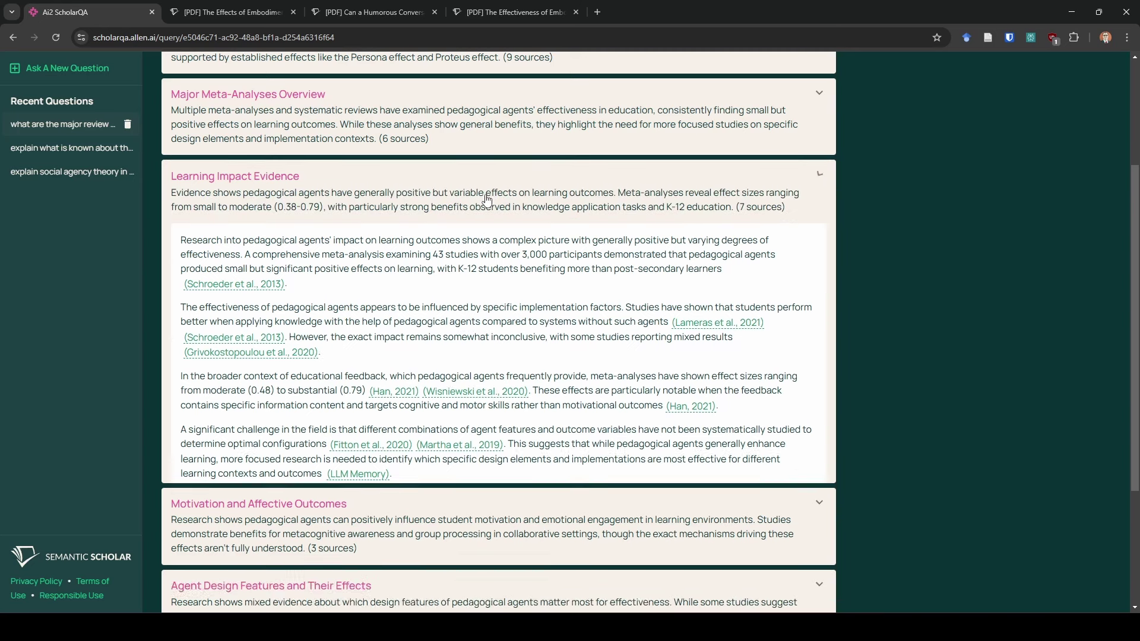
# - Expand the Motivation and Affective Outcomes section, highlight the claim that students prefer learning with agents, and view the quoted evidence of its 2016 source
pyautogui.click(368, 318)
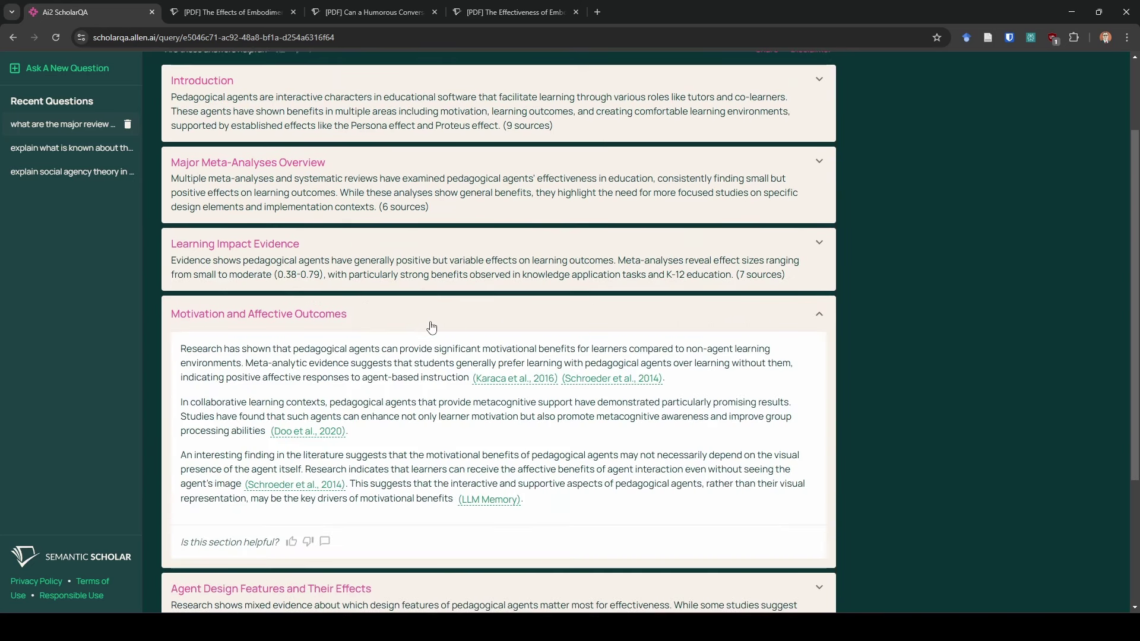
pyautogui.scroll(-2, 396, 260)
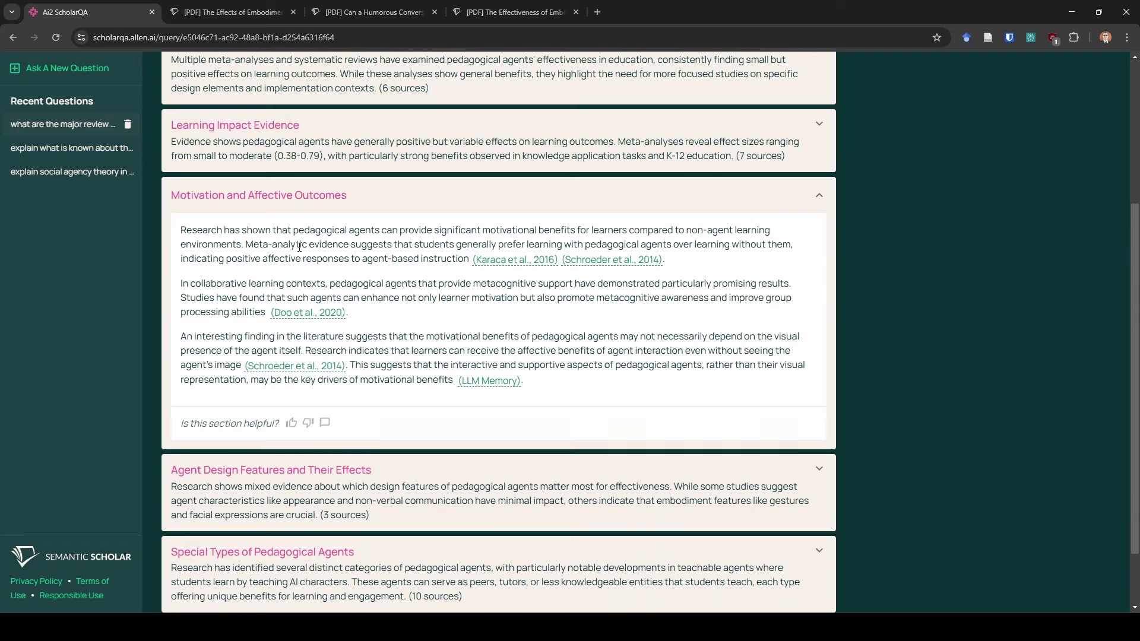
pyautogui.moveTo(299, 246); pyautogui.dragTo(405, 255)
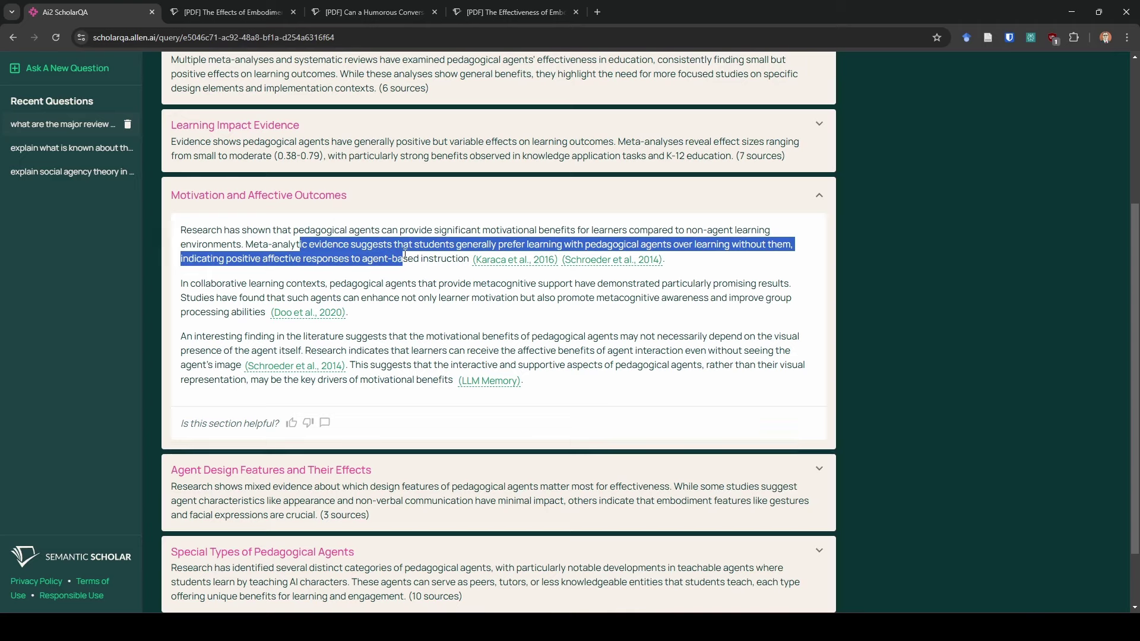
pyautogui.moveTo(503, 266)
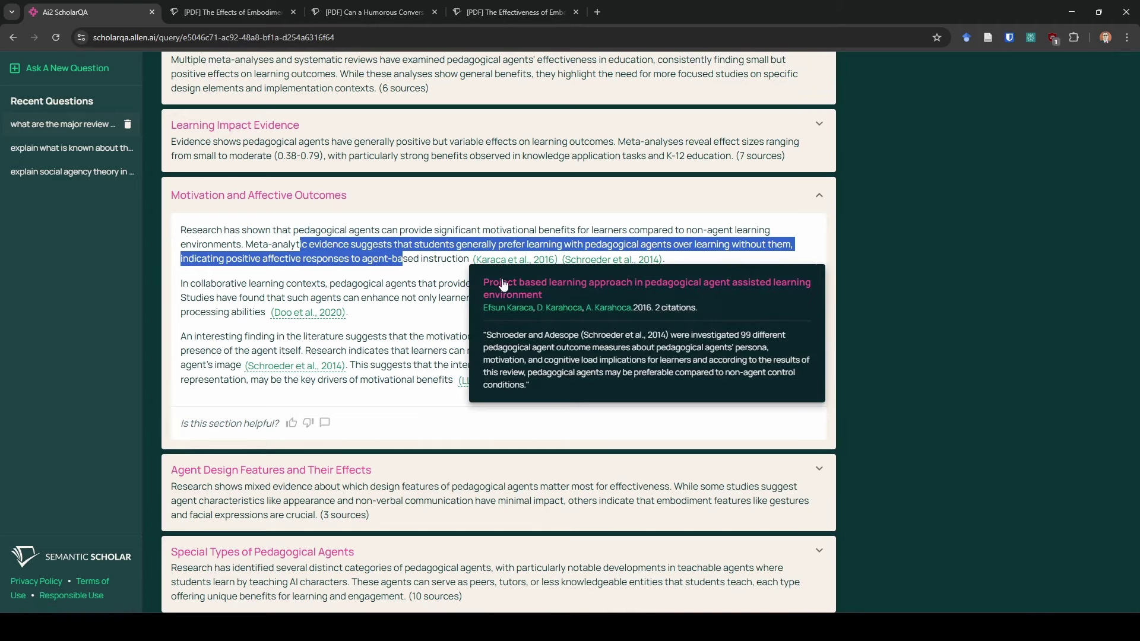
pyautogui.click(428, 261)
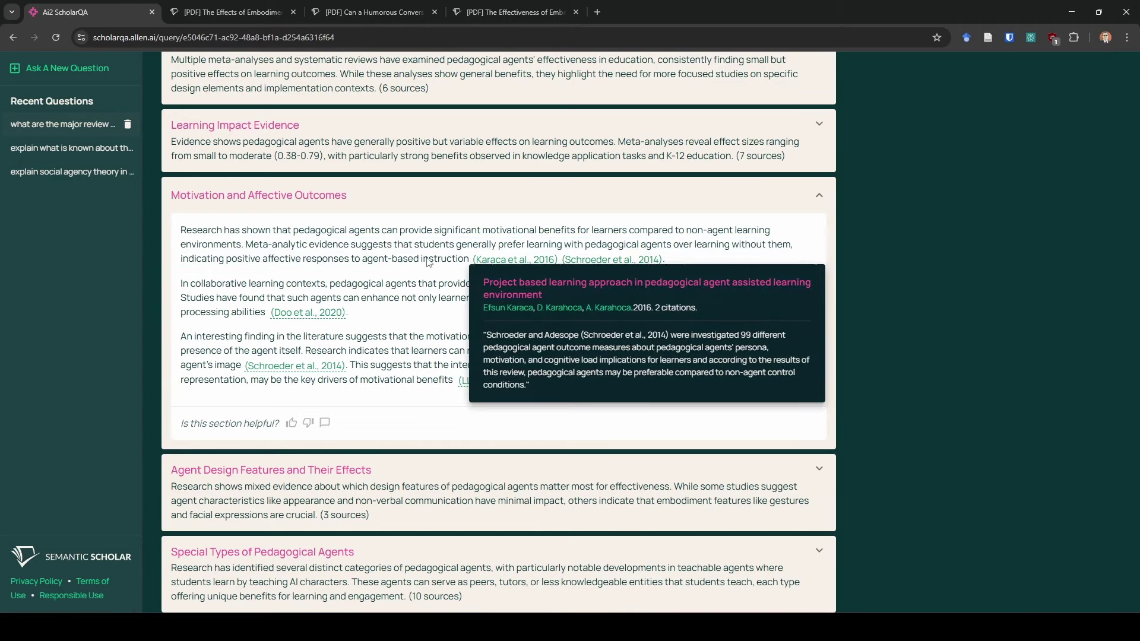
# - Recheck the "Meta-analytic evidence suggests" wording against its two cited sources and collapse the Motivation and Affective Outcomes section
pyautogui.moveTo(578, 270)
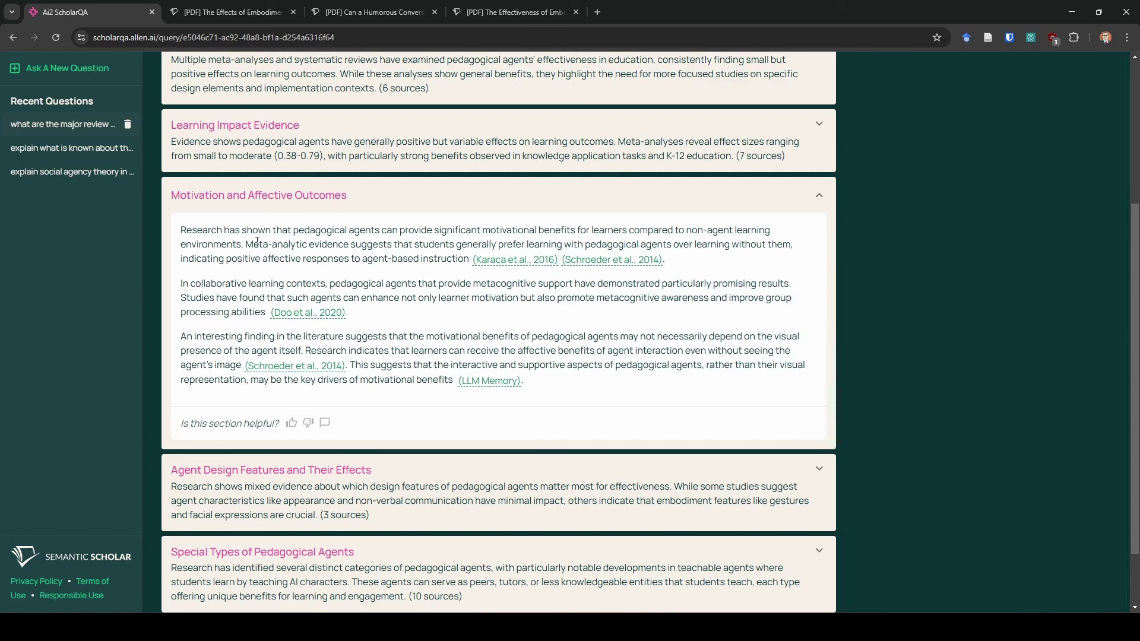
pyautogui.moveTo(247, 244); pyautogui.dragTo(389, 247)
pyautogui.click(388, 252)
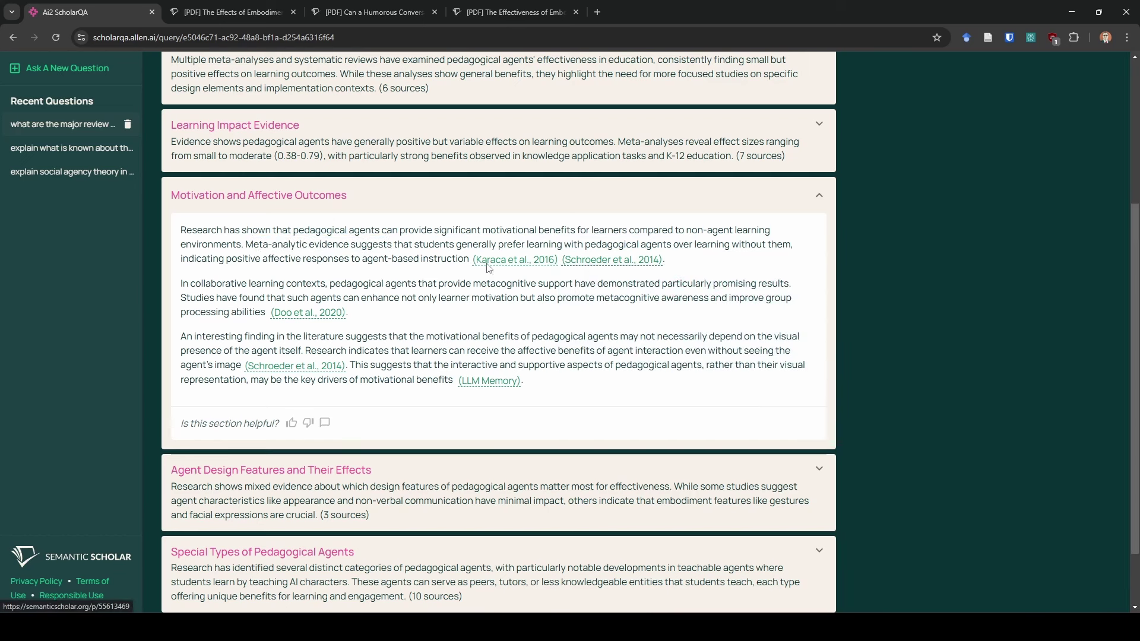
pyautogui.moveTo(487, 264)
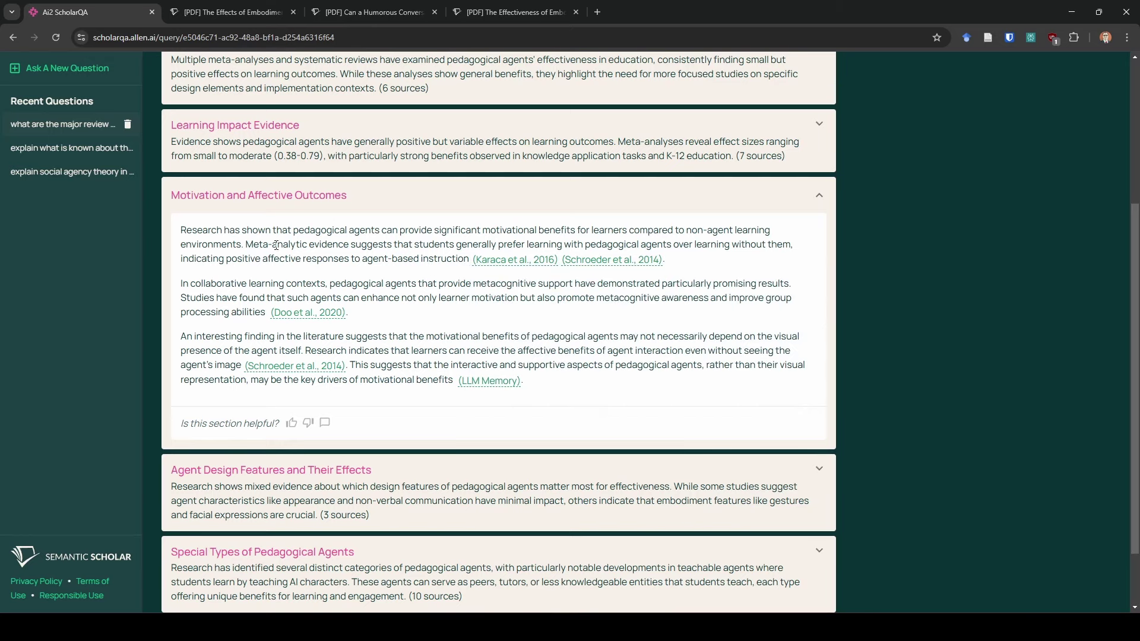
pyautogui.moveTo(268, 244); pyautogui.dragTo(414, 243)
pyautogui.click(413, 245)
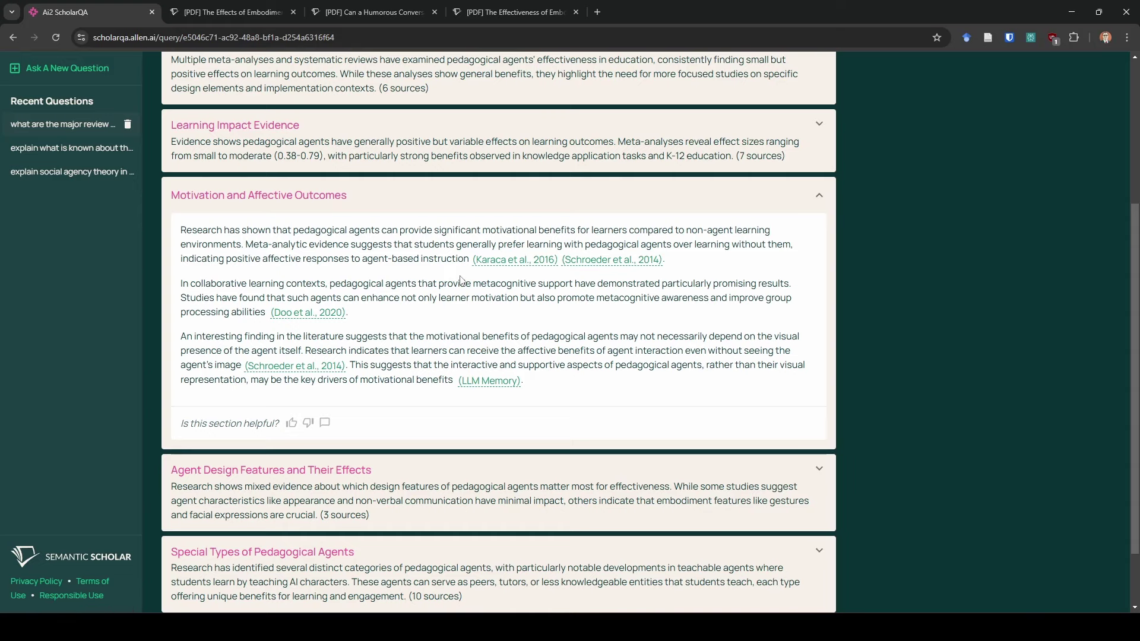
pyautogui.click(344, 212)
# - Expand the Agent Design Features and Their Effects section, read its key design features, collapse it and return to the question heading
pyautogui.click(386, 397)
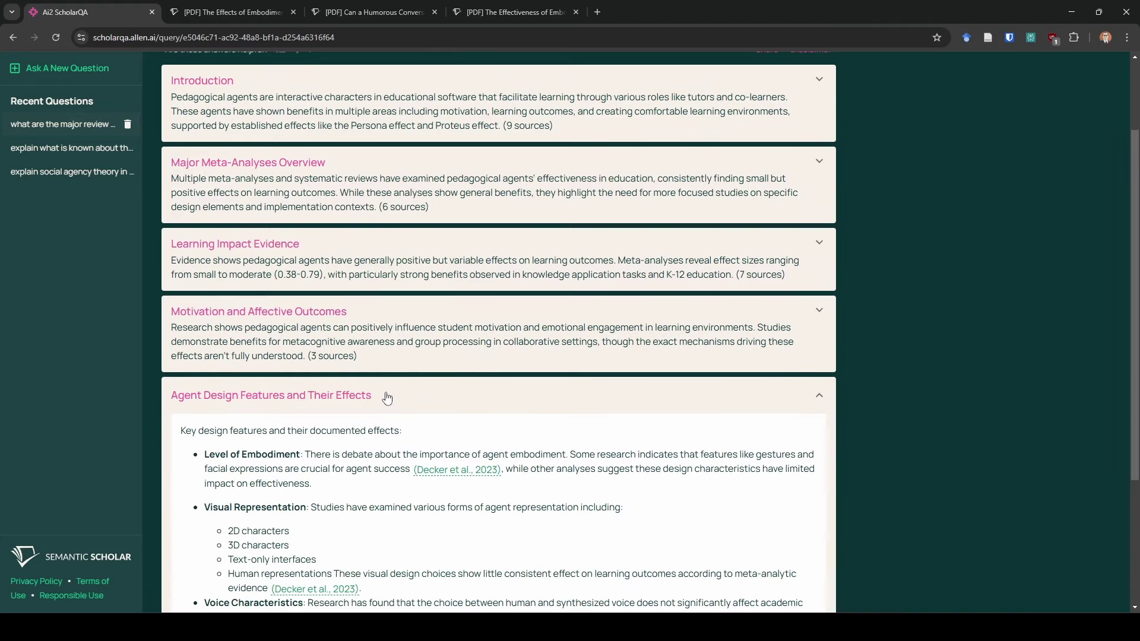
pyautogui.scroll(-3, 472, 389)
pyautogui.scroll(-2, 472, 389)
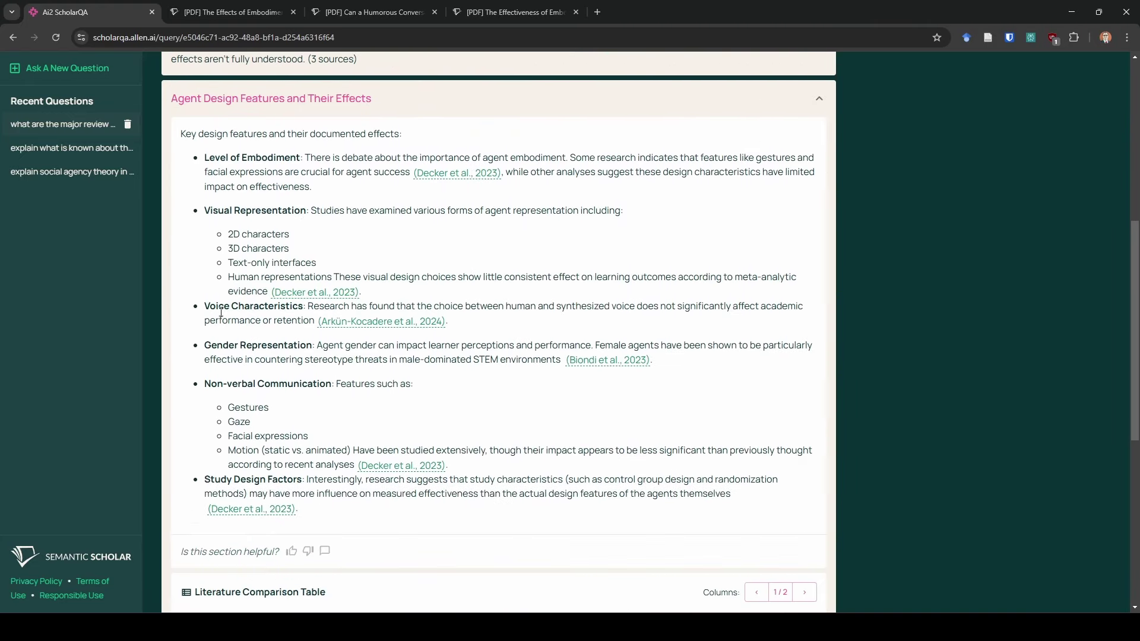
pyautogui.click(268, 108)
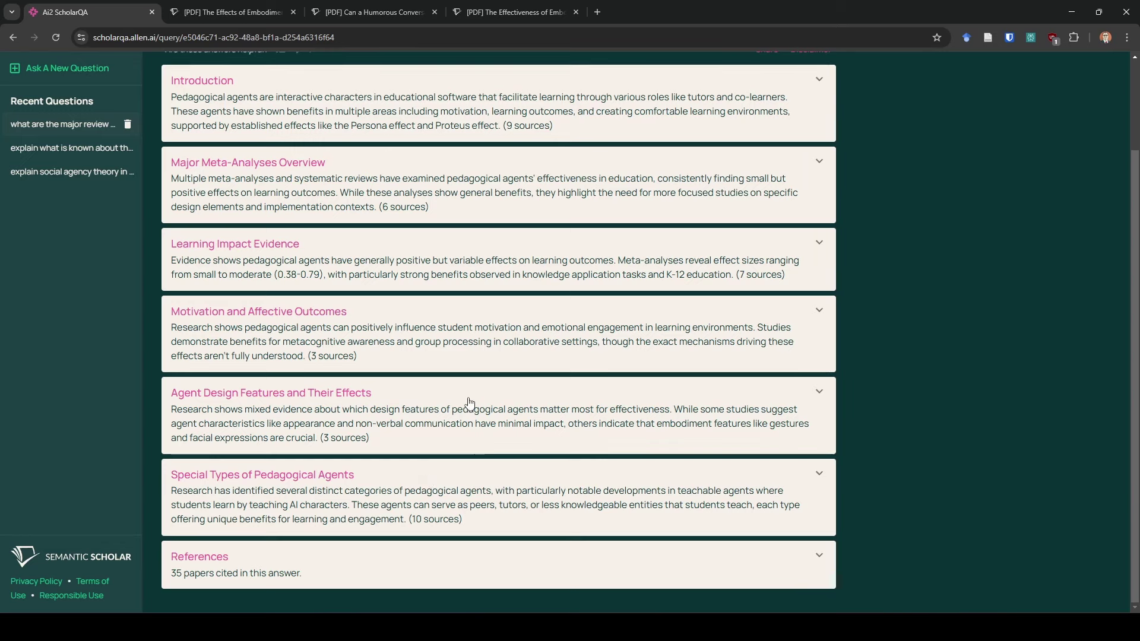
pyautogui.scroll(1, 741, 483)
pyautogui.scroll(1, 742, 484)
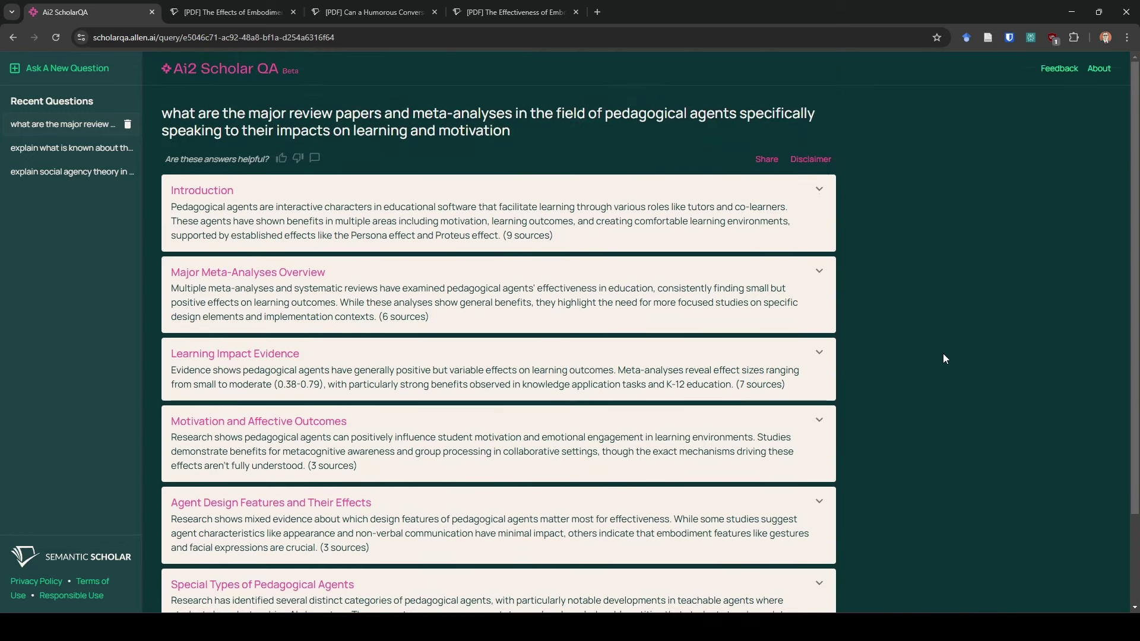